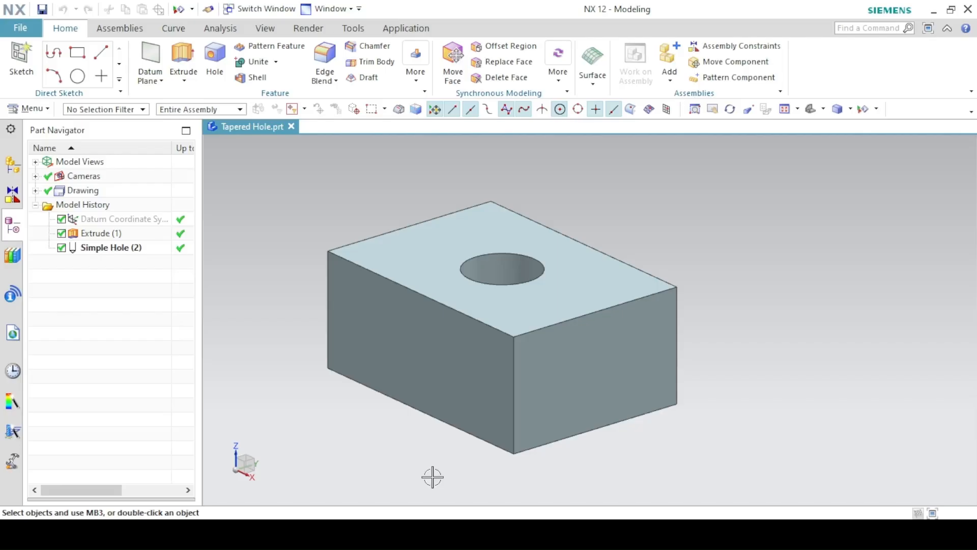
Cut the block's display through the hole with a one-plane view section on the Y plane
{"action": "left_click", "coordinate": [265, 28]}
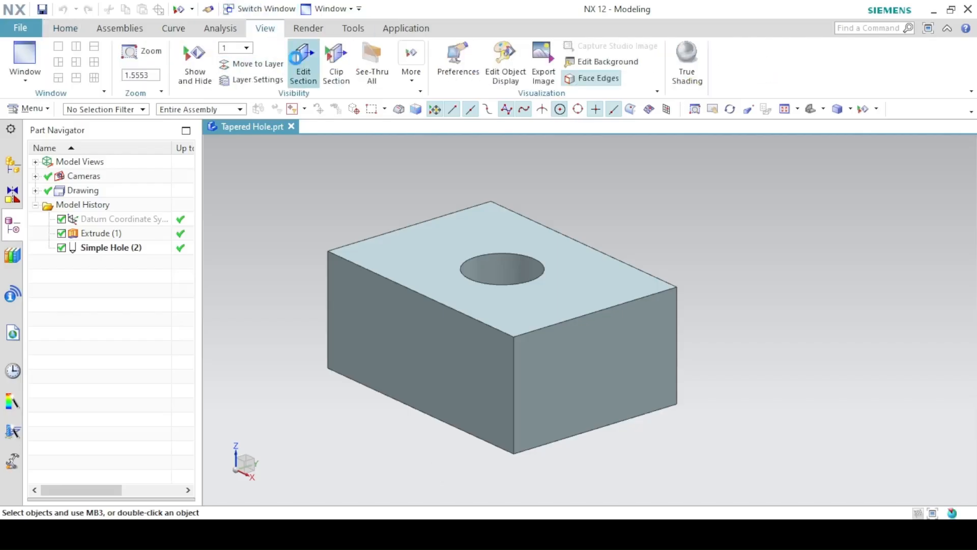
{"action": "left_click", "coordinate": [302, 57]}
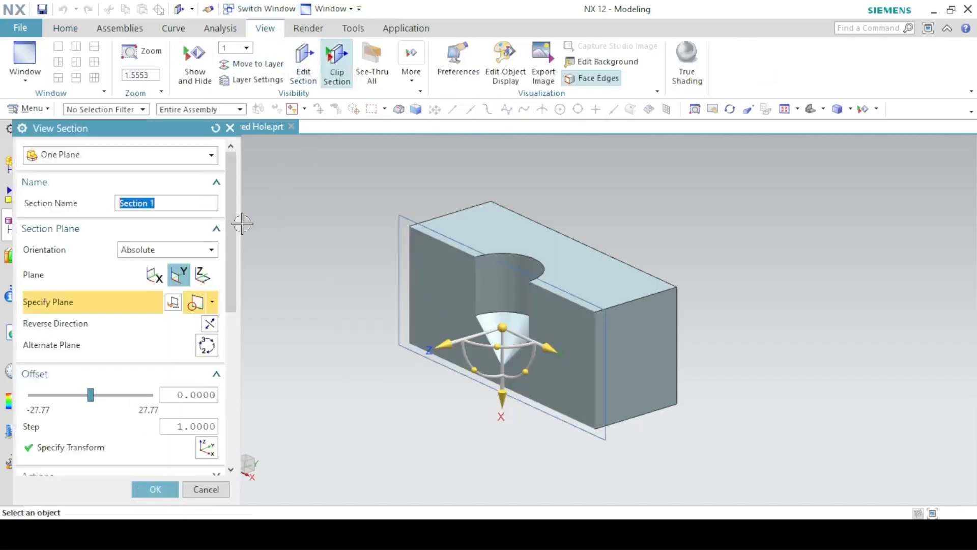
{"action": "left_click", "coordinate": [155, 489]}
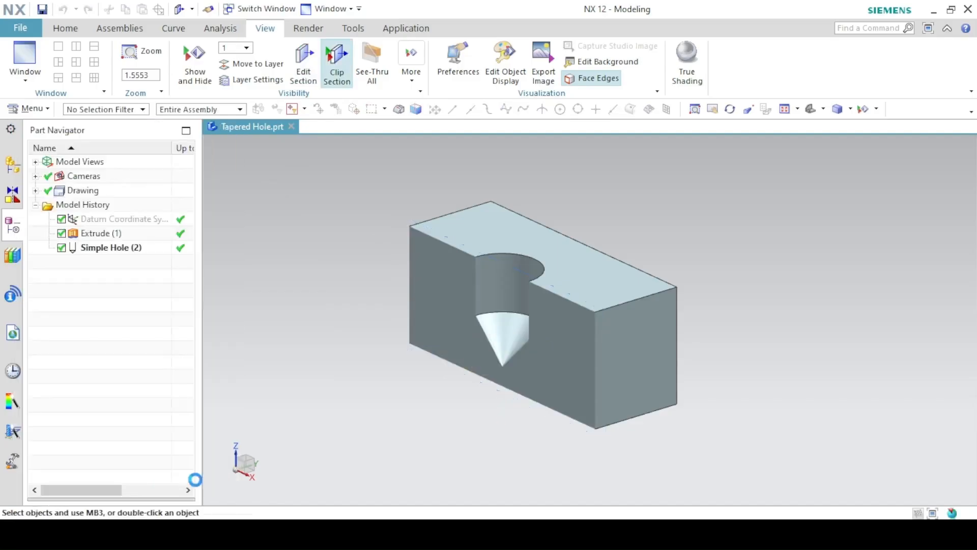
Examine the sectioned hole's cylindrical and conical shape, first in an angled 3D view and then straight on from the front
{"action": "left_click", "coordinate": [821, 111]}
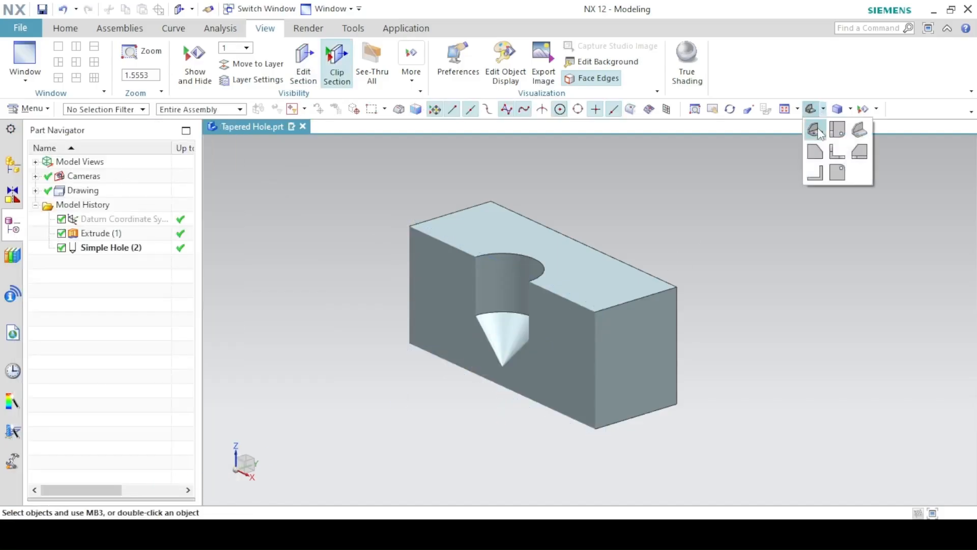
{"action": "left_click", "coordinate": [811, 127]}
{"action": "left_click", "coordinate": [823, 109]}
{"action": "left_click", "coordinate": [829, 146]}
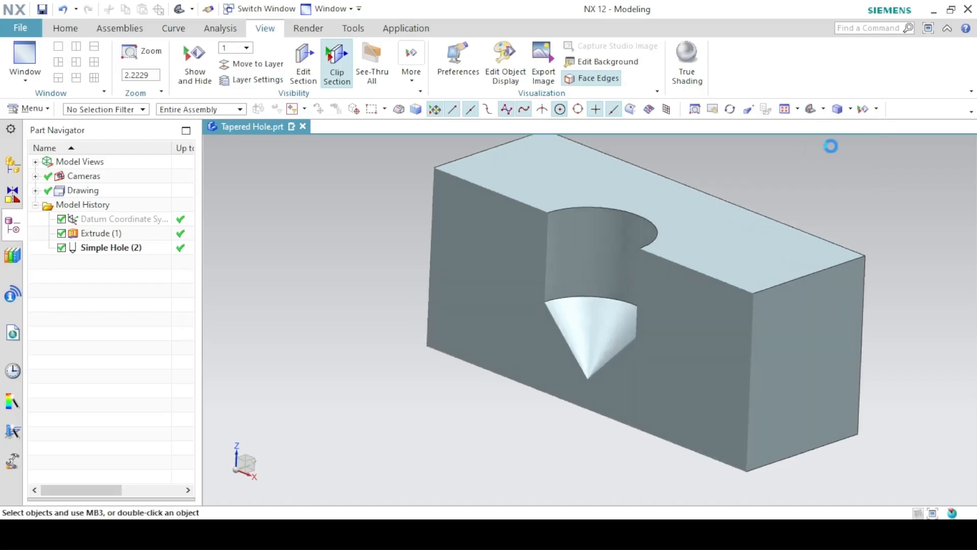
{"action": "left_click", "coordinate": [517, 228]}
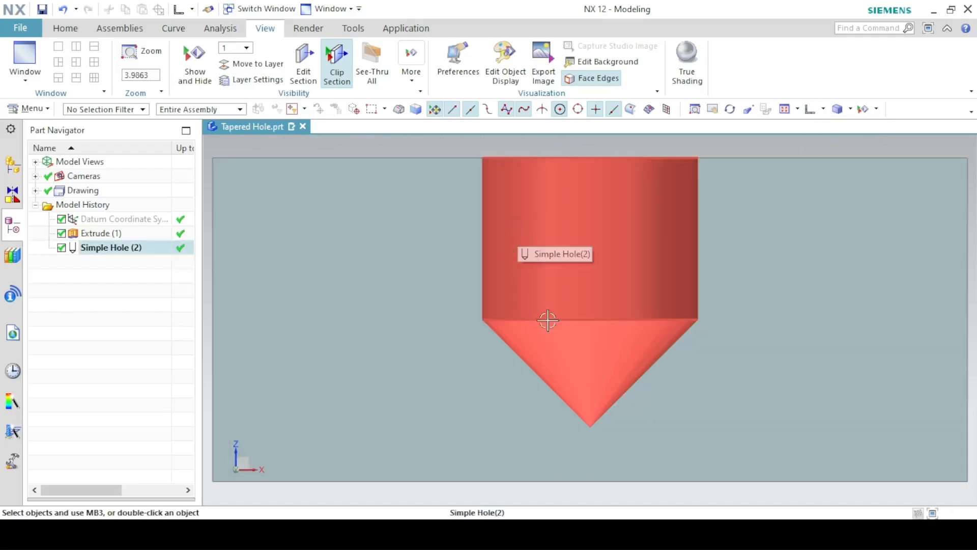
{"action": "key", "text": "Escape"}
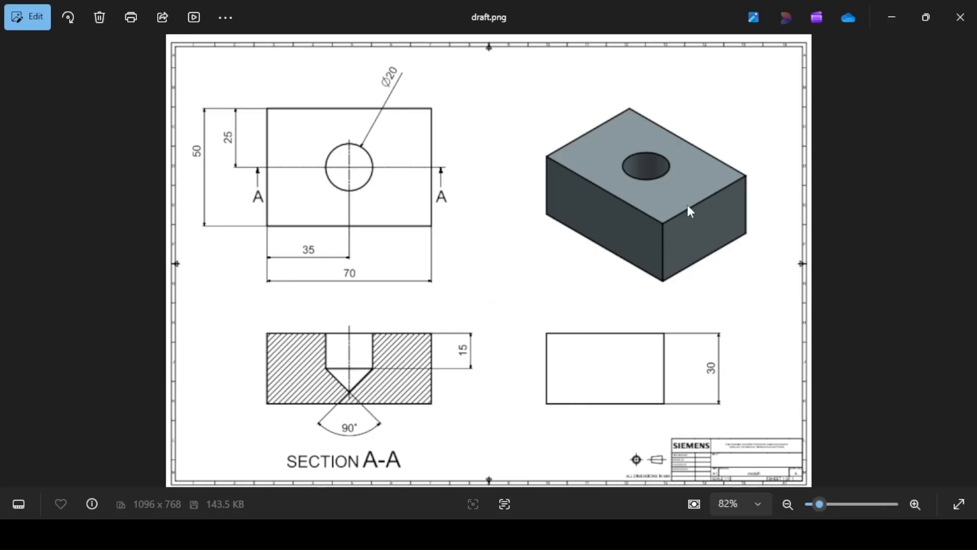
Return from the drawing image to NX, restore the angled 3D view and turn off the section clipping
{"action": "left_click", "coordinate": [370, 533]}
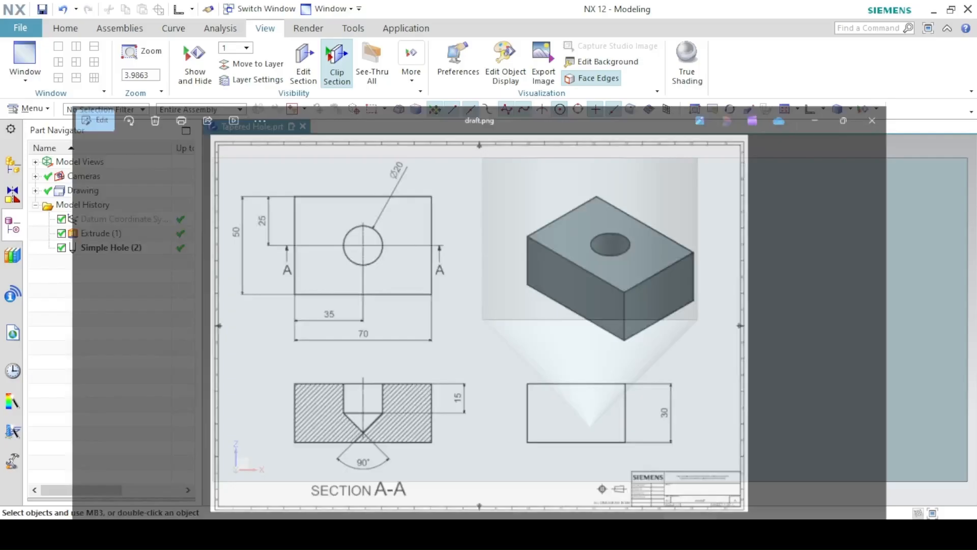
{"action": "left_click", "coordinate": [850, 109]}
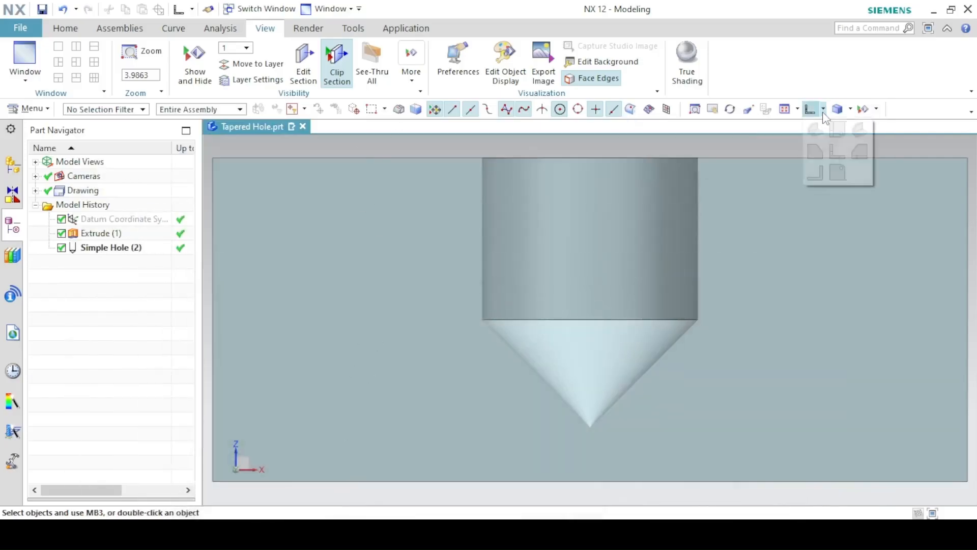
{"action": "left_click", "coordinate": [815, 128]}
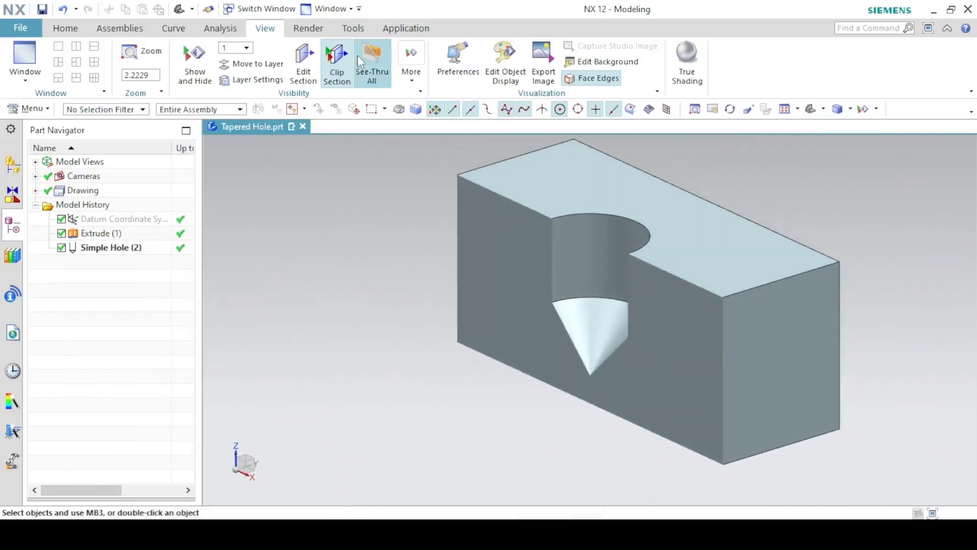
{"action": "left_click", "coordinate": [336, 64]}
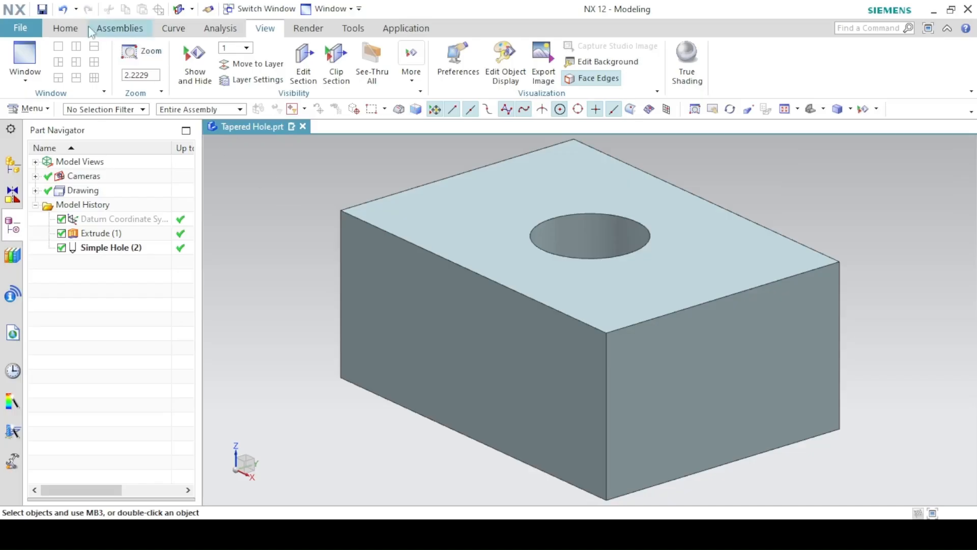
{"action": "double_click", "coordinate": [65, 29]}
{"action": "left_click", "coordinate": [75, 35]}
{"action": "double_click", "coordinate": [76, 35]}
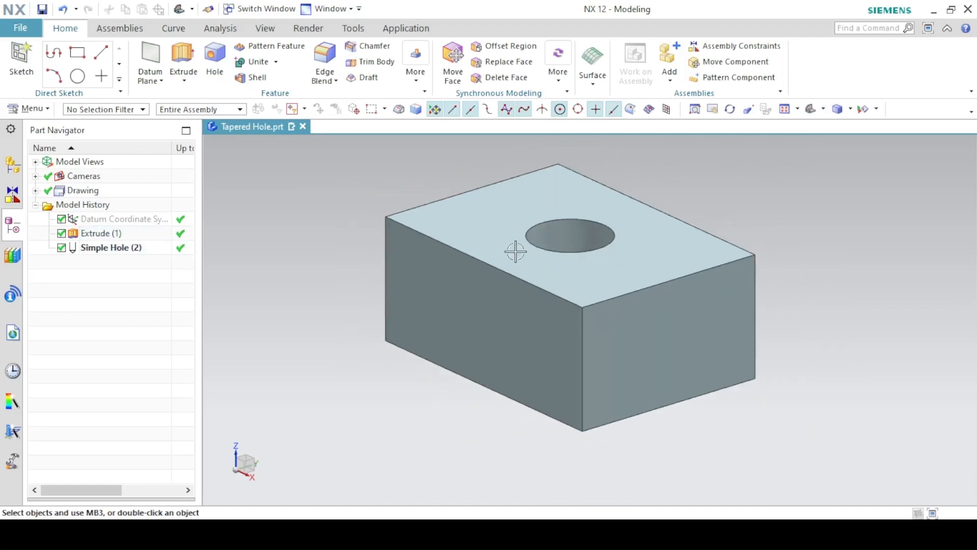
{"action": "scroll", "coordinate": [515, 212], "scroll_direction": "down", "scroll_amount": 2}
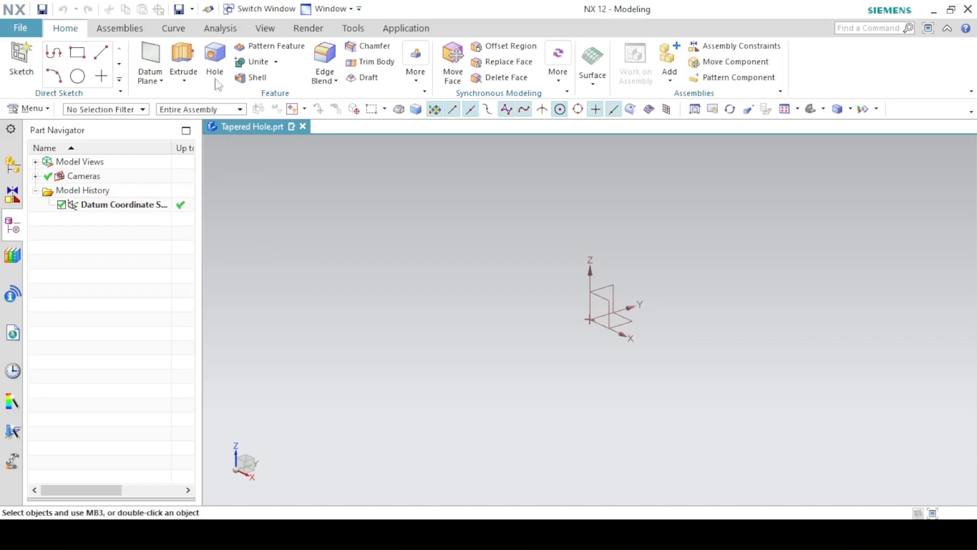
Start an Extrude and create its section sketch on the horizontal XY datum plane
{"action": "left_click", "coordinate": [183, 59]}
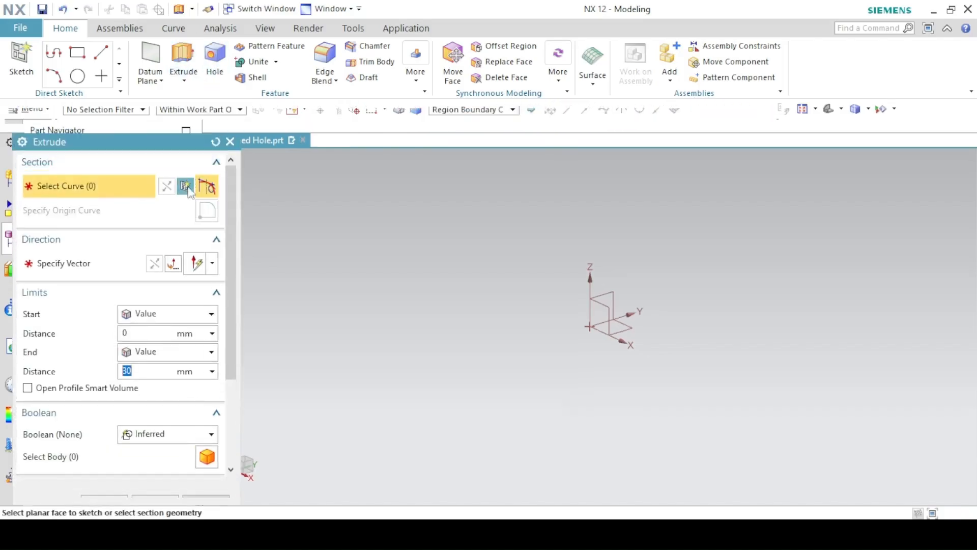
{"action": "left_click", "coordinate": [186, 186]}
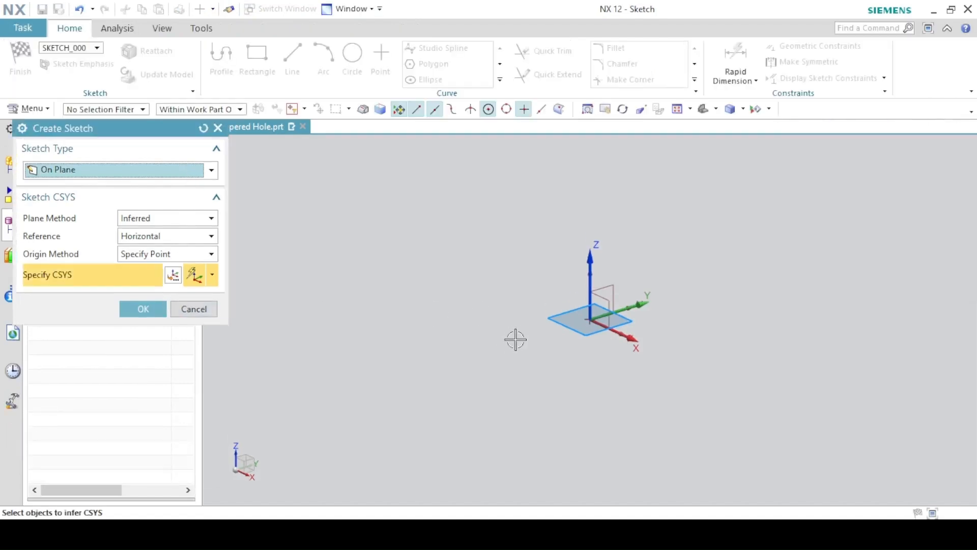
{"action": "left_click", "coordinate": [143, 308]}
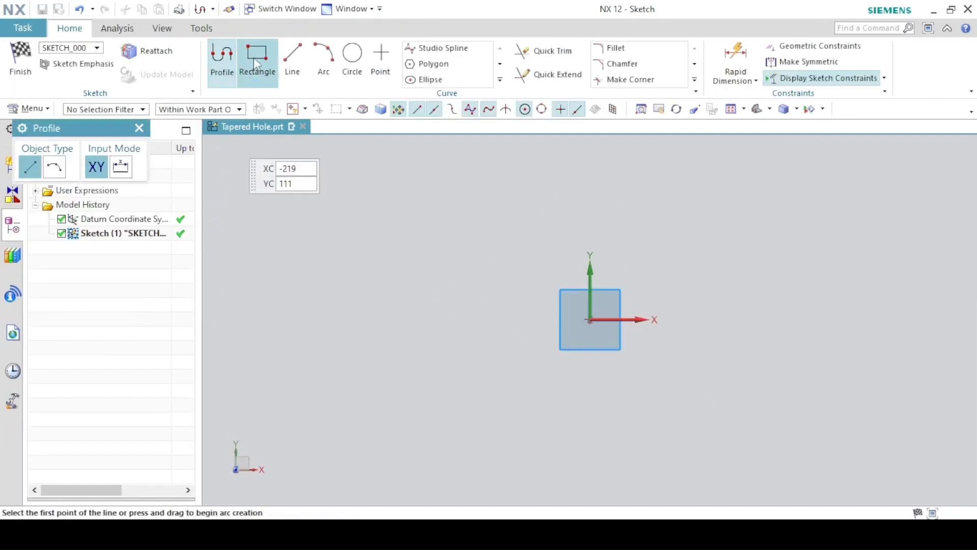
Sketch a From Center rectangle at the origin, about 205 mm wide and 114 mm high
{"action": "left_click", "coordinate": [257, 57]}
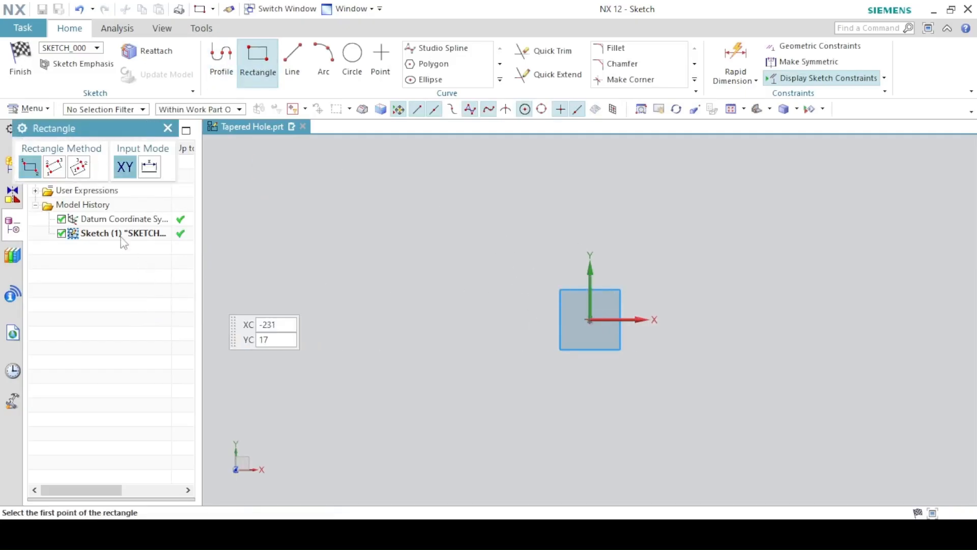
{"action": "left_click", "coordinate": [70, 171]}
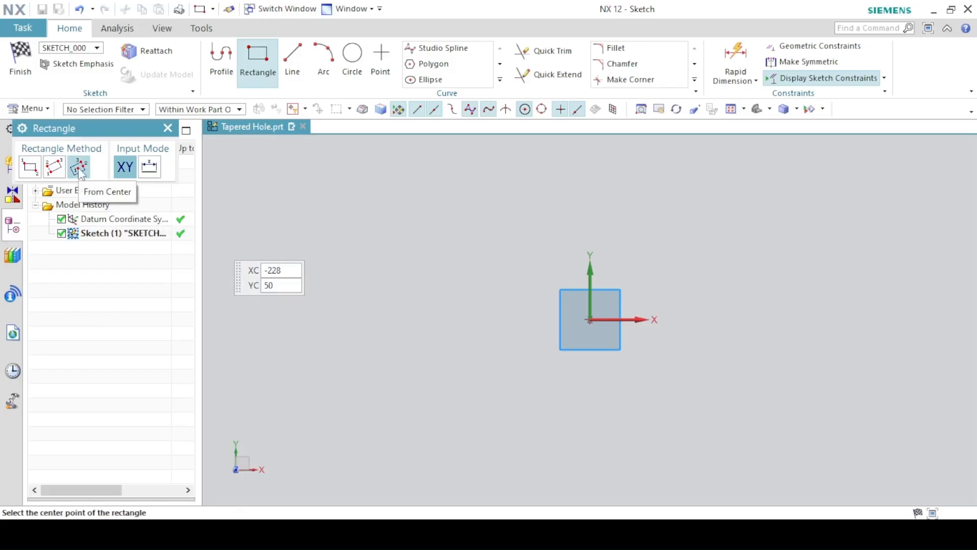
{"action": "left_click", "coordinate": [589, 319]}
{"action": "left_click", "coordinate": [590, 225]}
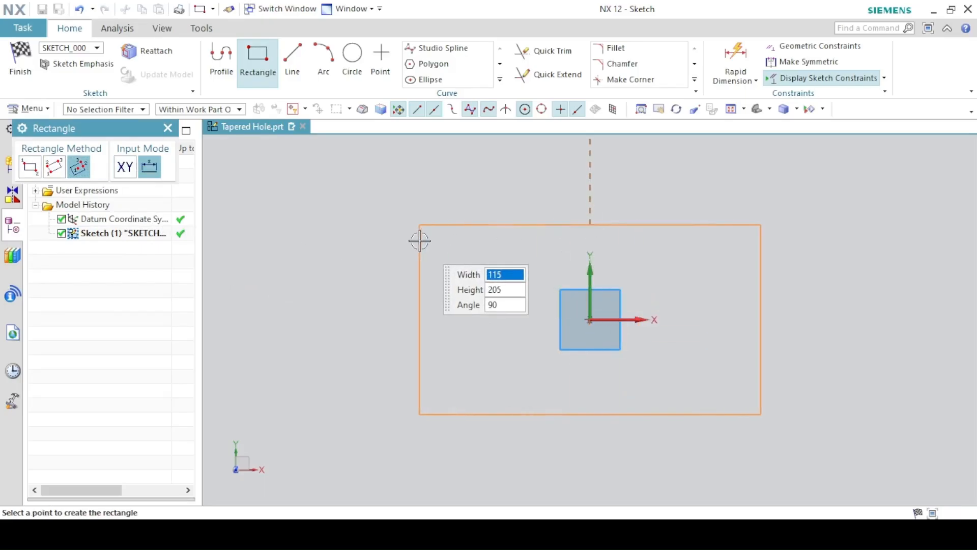
{"action": "left_click", "coordinate": [420, 241]}
{"action": "key", "text": "Escape"}
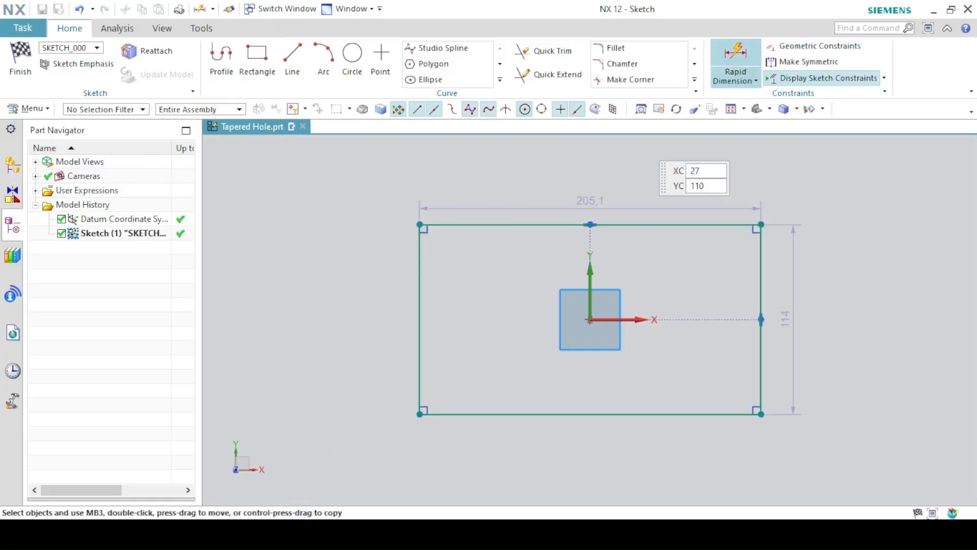
Check the block's size in the draft.png drawing and dimension the rectangle's width to 70 mm
{"action": "key", "text": "alt+Tab"}
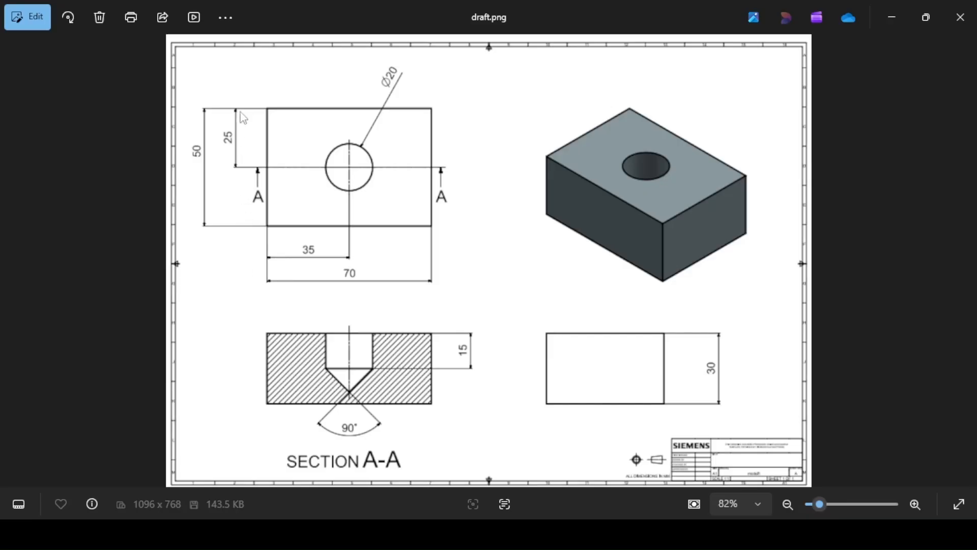
{"action": "key", "text": "alt+Tab"}
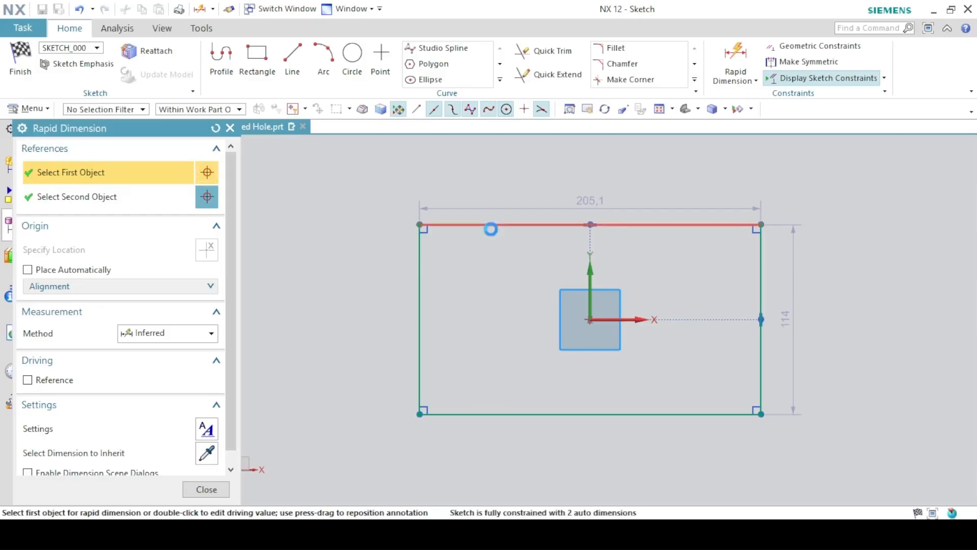
{"action": "left_click", "coordinate": [488, 225]}
{"action": "left_click", "coordinate": [533, 173]}
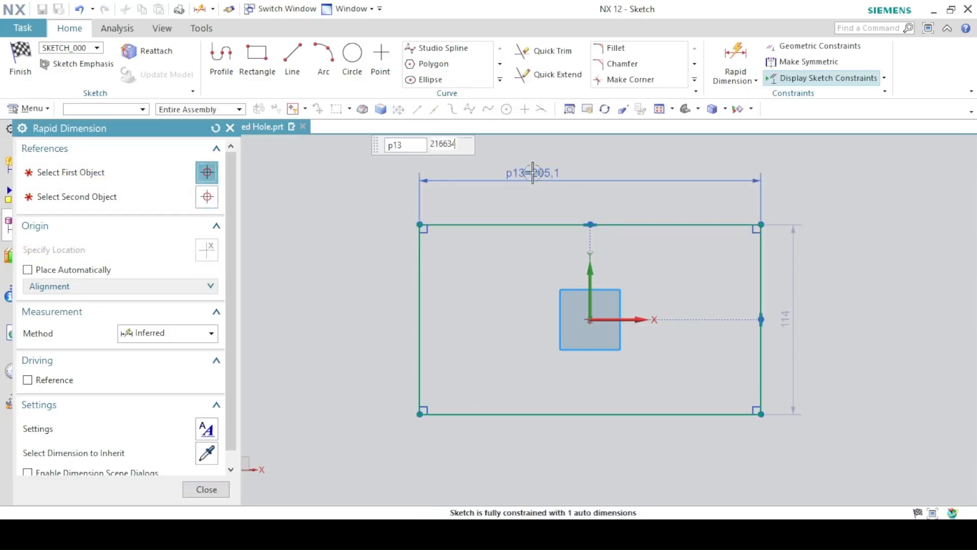
{"action": "type", "text": "70"}
{"action": "key", "text": "Return"}
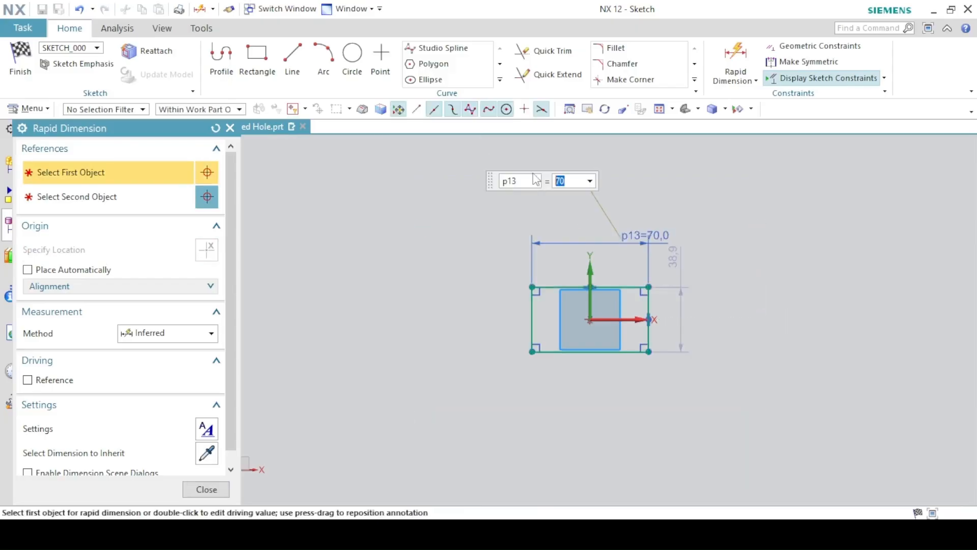
Dimension the rectangle's height to 50 mm and close the Rapid Dimension command
{"action": "left_click", "coordinate": [532, 305]}
{"action": "left_click", "coordinate": [459, 318]}
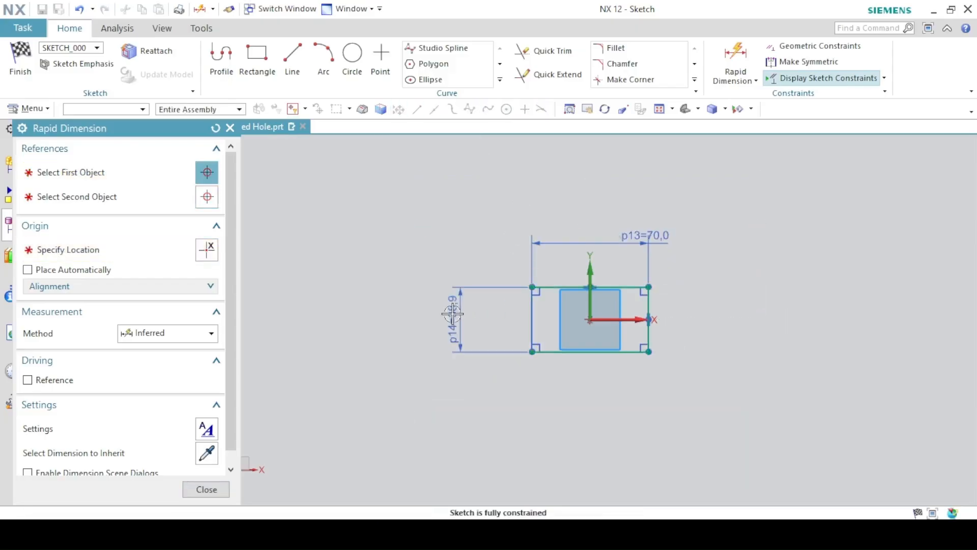
{"action": "type", "text": "50"}
{"action": "key", "text": "Return"}
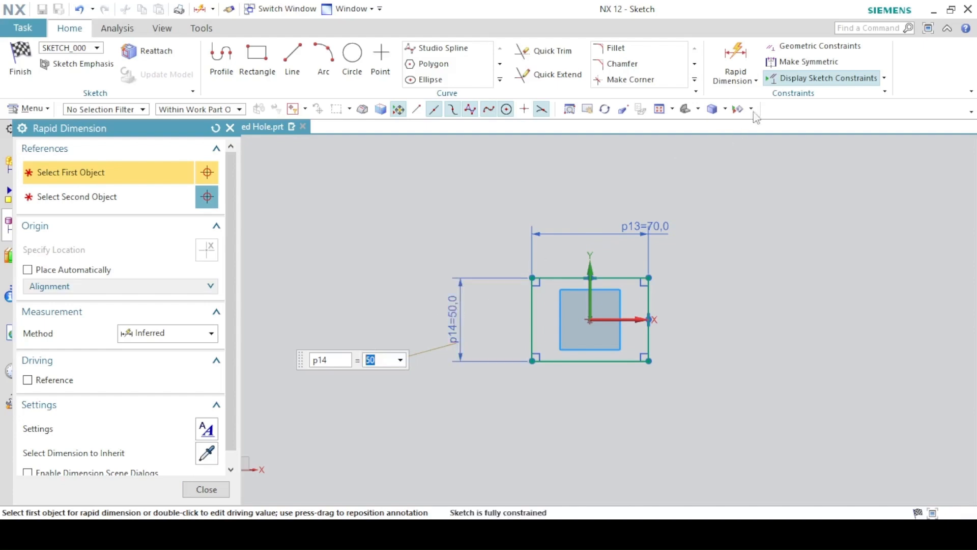
{"action": "left_click", "coordinate": [659, 108]}
{"action": "left_click", "coordinate": [206, 489]}
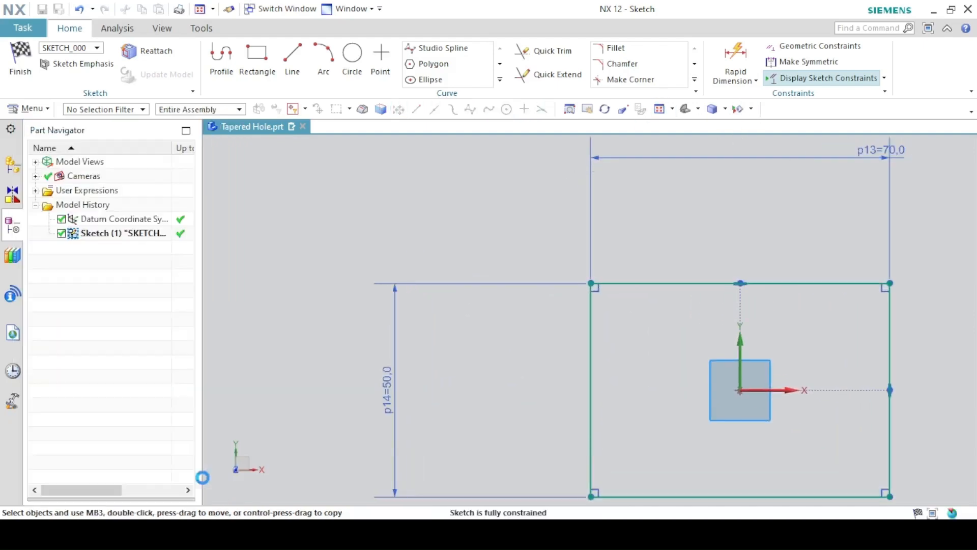
Finish the sketch, check the block's height in the drawing and extrude the rectangle from 0 to 30 mm
{"action": "left_click", "coordinate": [23, 62]}
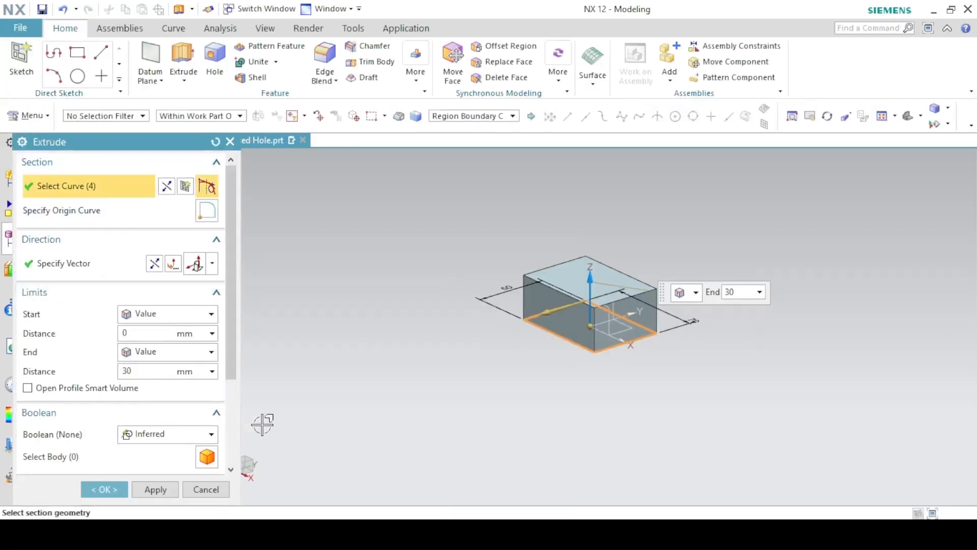
{"action": "left_click", "coordinate": [374, 533]}
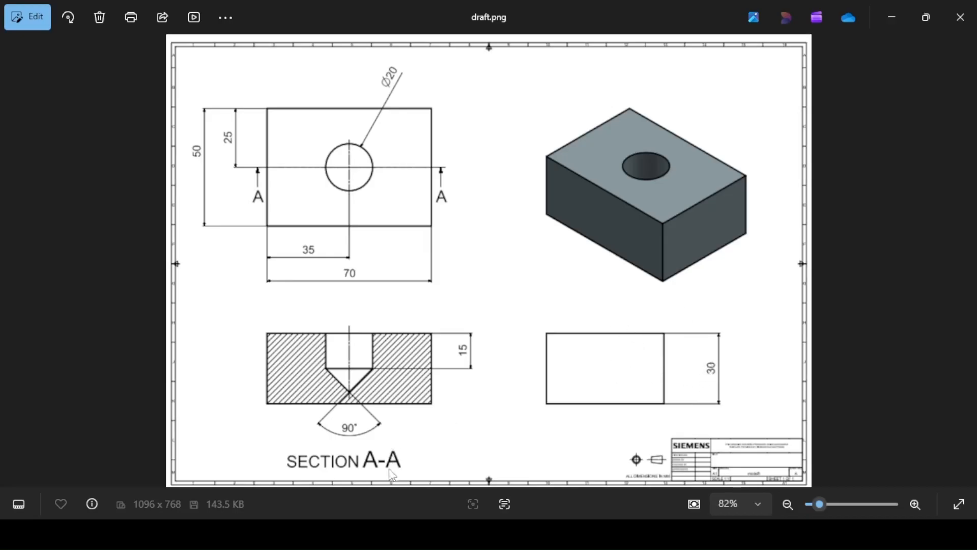
{"action": "left_click", "coordinate": [382, 534]}
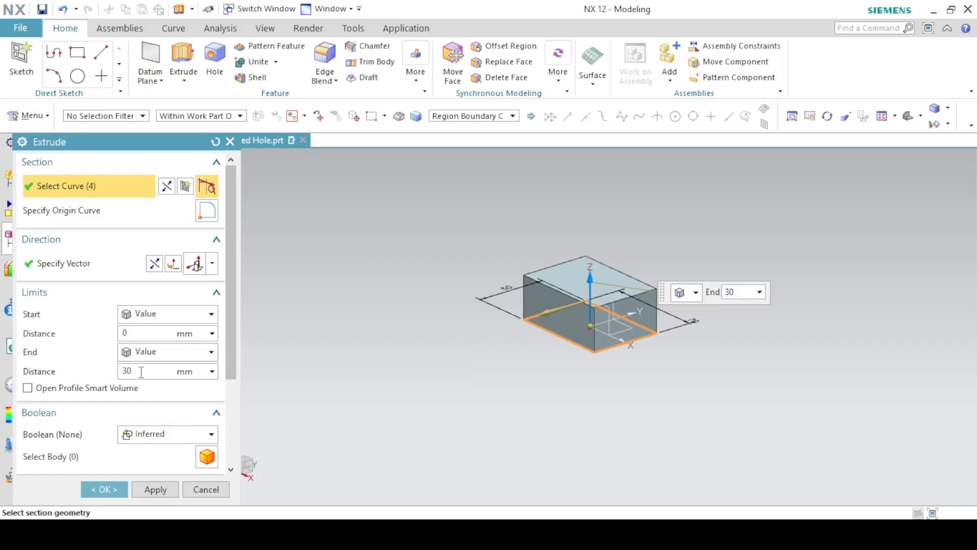
{"action": "left_click", "coordinate": [104, 489]}
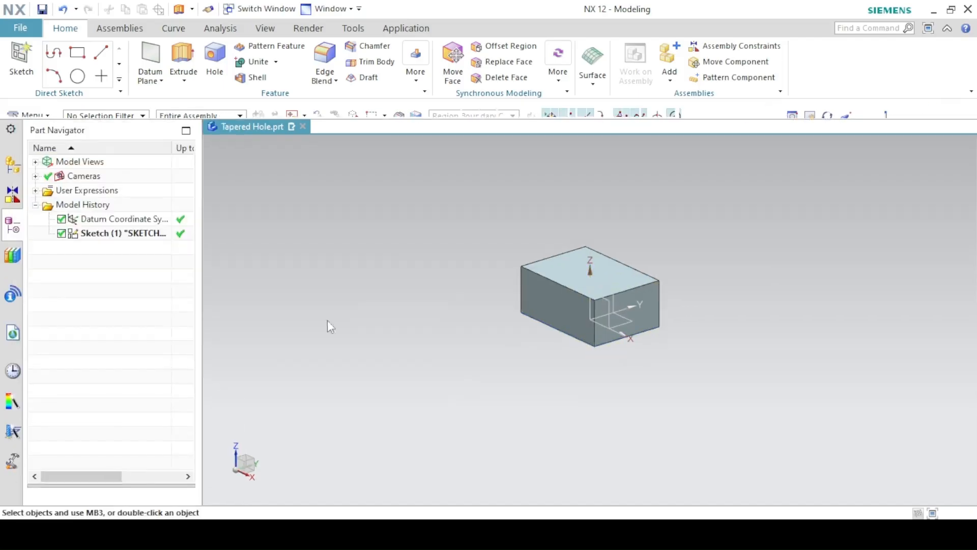
Fit the block in view and start a General Hole with the direction Normal to Face and the form Simple
{"action": "key", "text": "ctrl+f"}
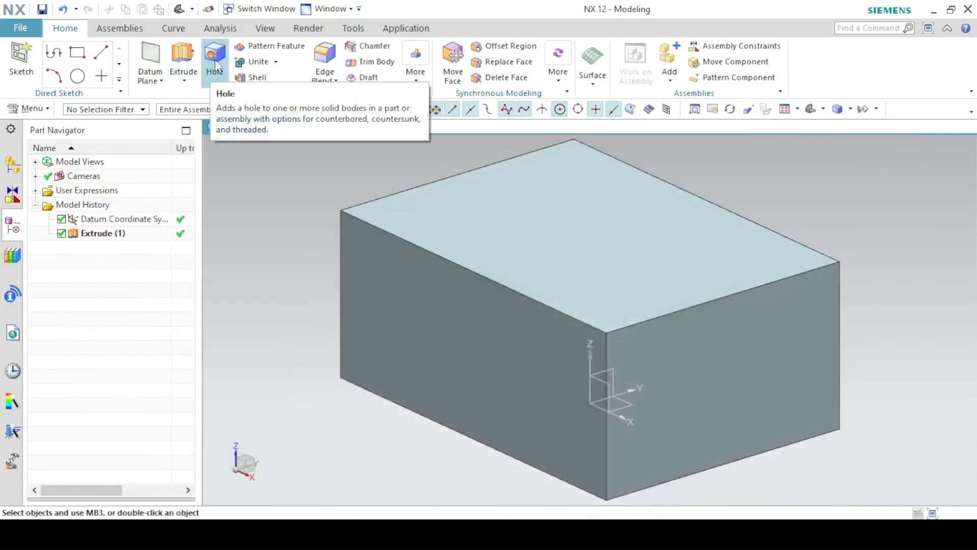
{"action": "left_click", "coordinate": [215, 63]}
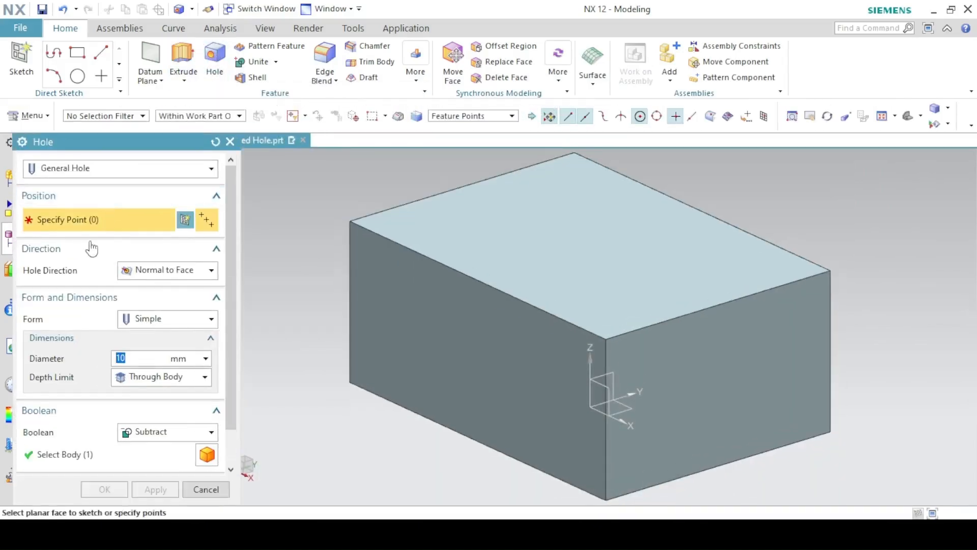
{"action": "left_click", "coordinate": [173, 273]}
{"action": "left_click", "coordinate": [156, 288]}
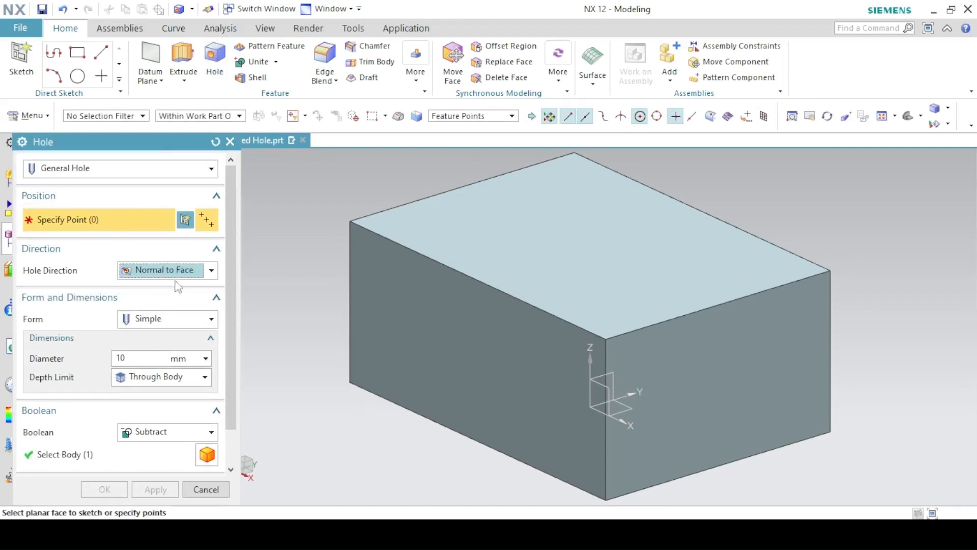
{"action": "left_click", "coordinate": [153, 319]}
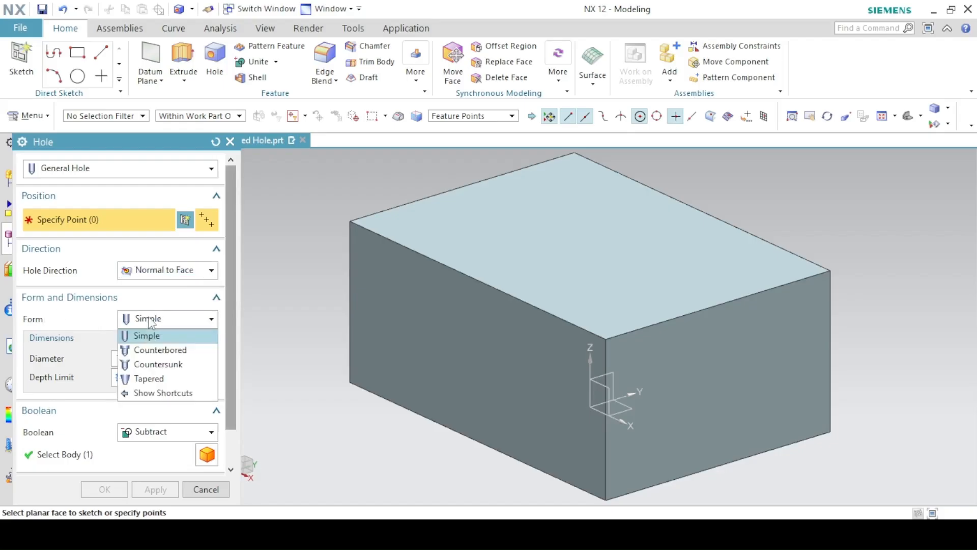
{"action": "left_click", "coordinate": [148, 336]}
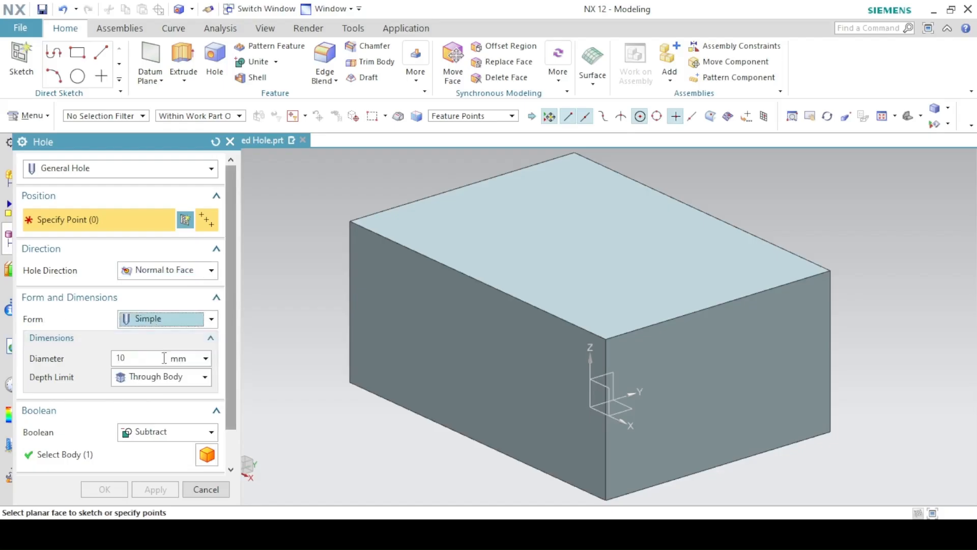
Check the hole diameter in the draft.png drawing, set the diameter to 20 mm and dismiss the Windows Security notification
{"action": "left_click", "coordinate": [329, 533]}
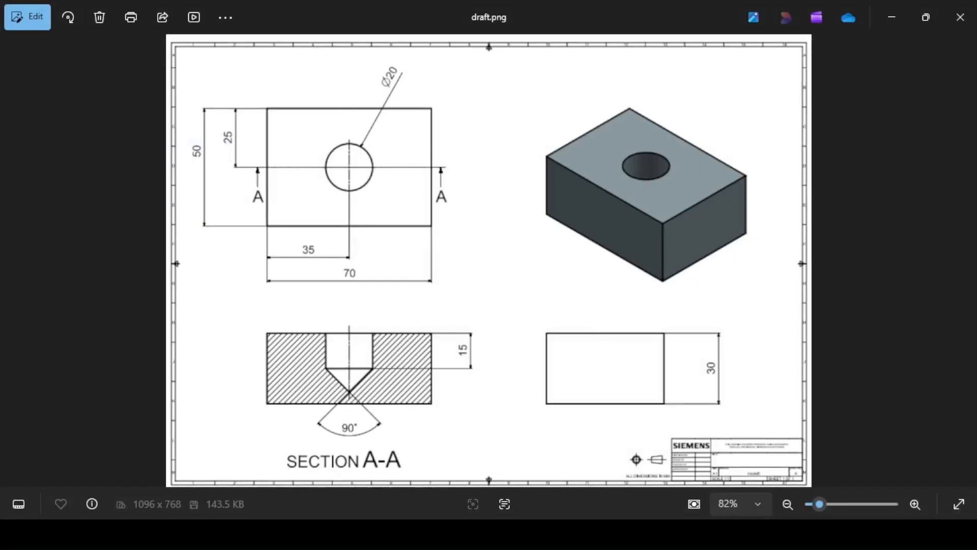
{"action": "key", "text": "alt+Tab"}
{"action": "double_click", "coordinate": [147, 359]}
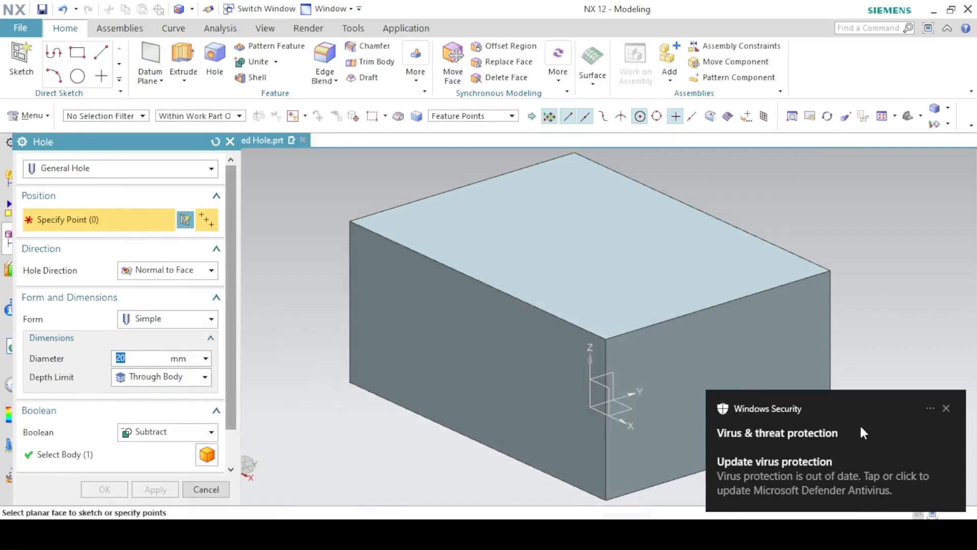
{"action": "left_click", "coordinate": [949, 413]}
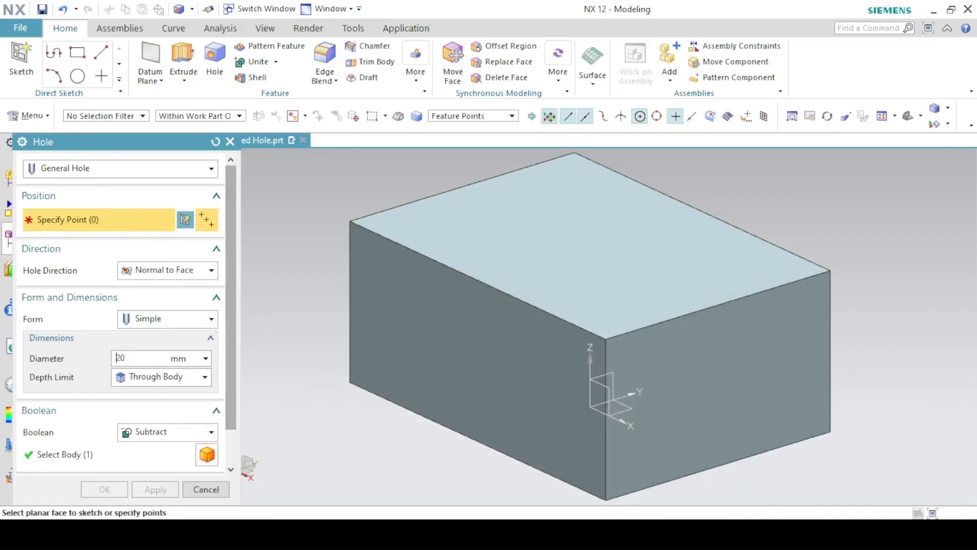
Set the hole's depth limit to Value with a depth of 15 mm, checking section A-A in the draft.png drawing
{"action": "key", "text": "alt+Tab"}
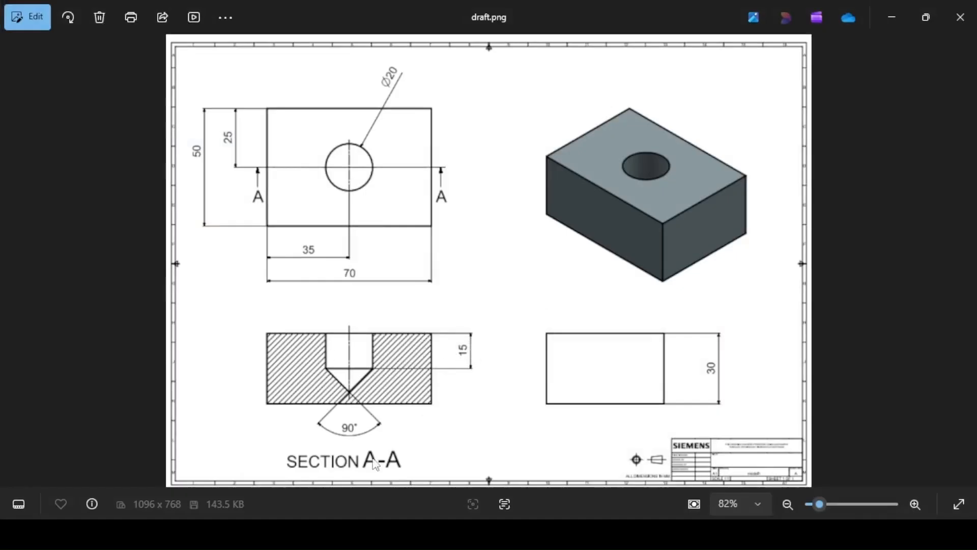
{"action": "key", "text": "alt+Tab"}
{"action": "left_click", "coordinate": [146, 374]}
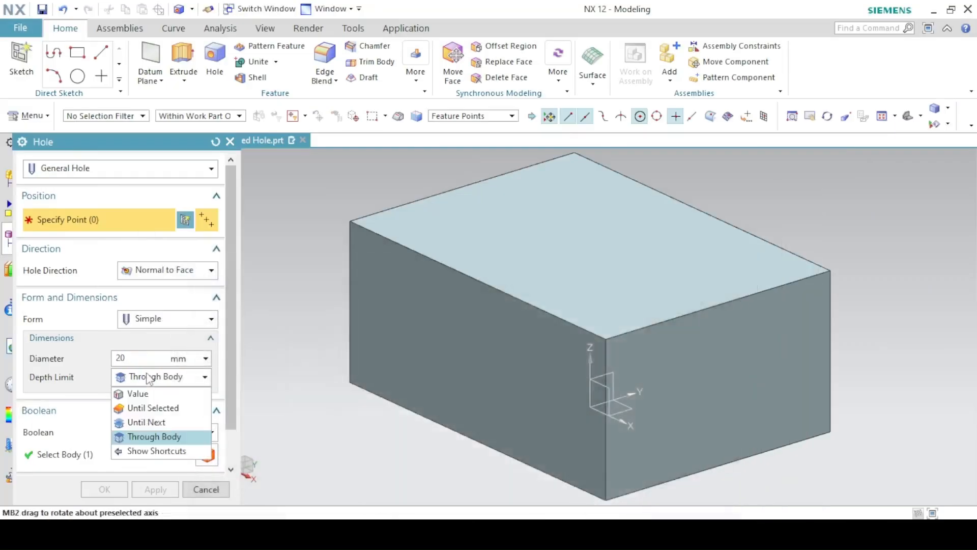
{"action": "left_click", "coordinate": [136, 393]}
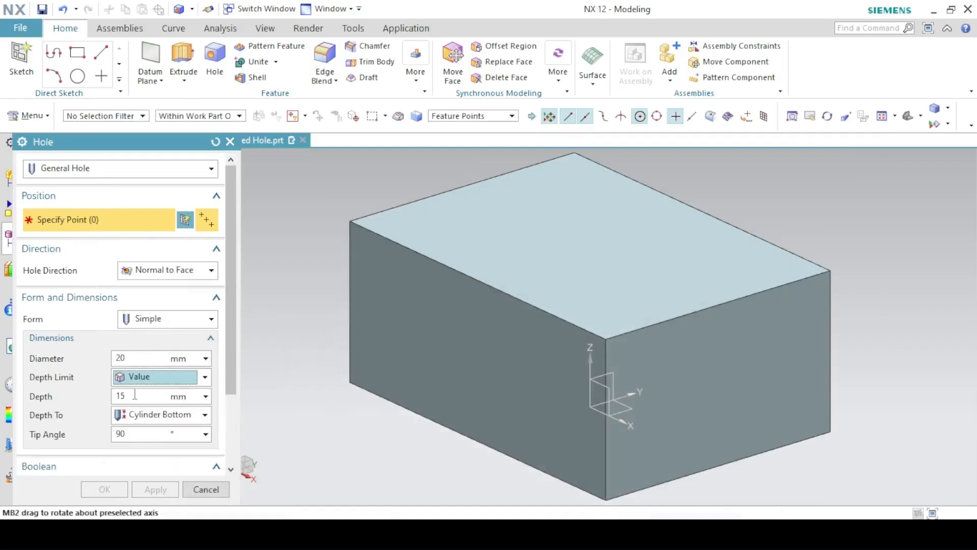
{"action": "left_click", "coordinate": [135, 394]}
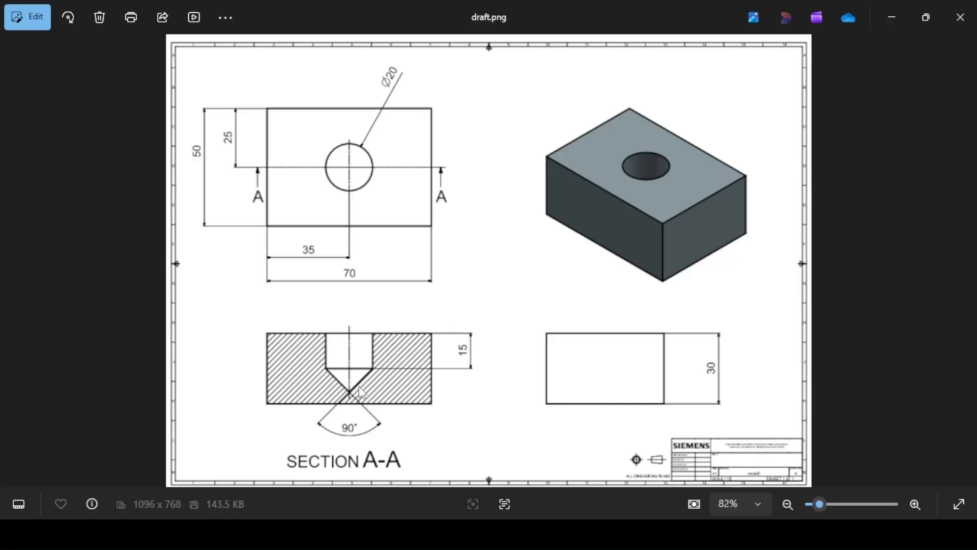
{"action": "scroll", "coordinate": [361, 389], "scroll_direction": "up", "scroll_amount": 4}
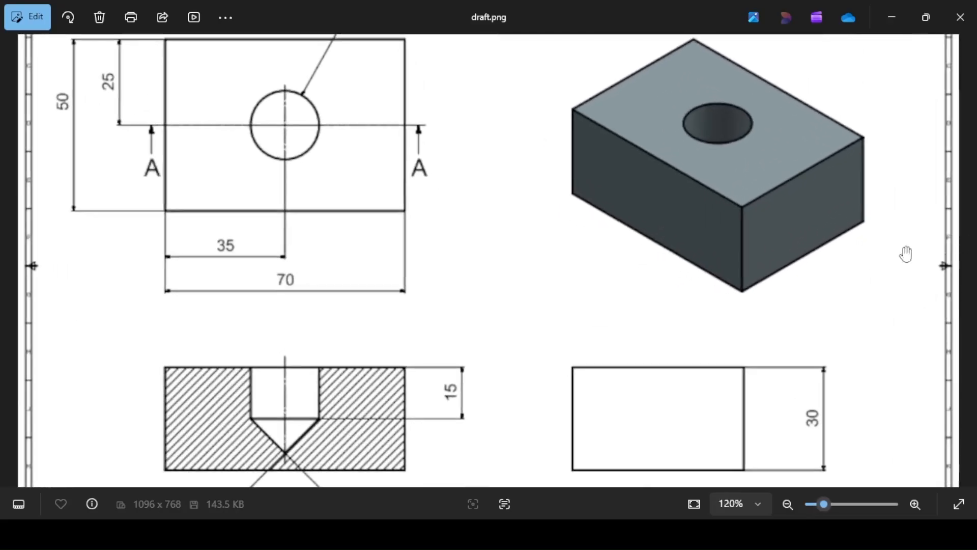
{"action": "scroll", "coordinate": [534, 331], "scroll_direction": "down", "scroll_amount": 2}
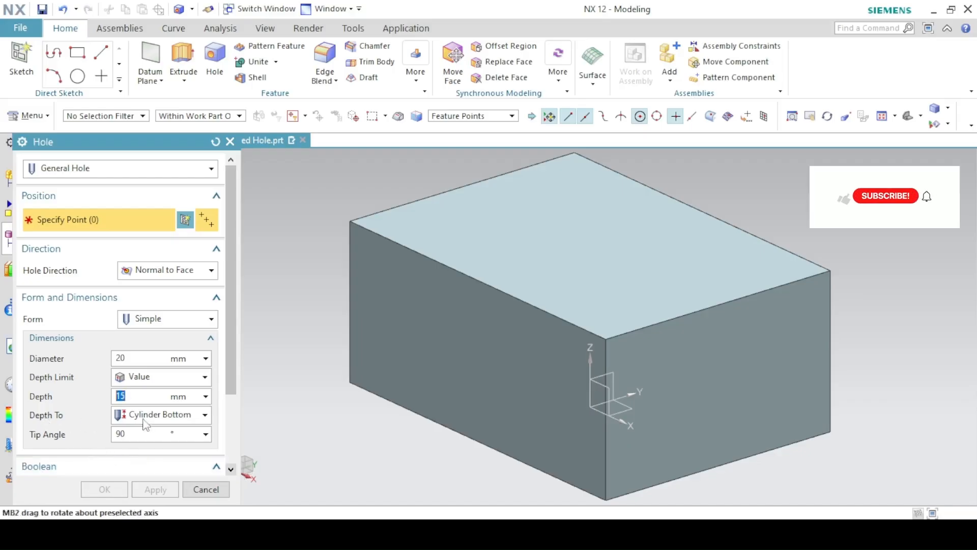
Set the hole's depth reference to Cylinder Bottom with a 90° tip angle, checking both against section A-A in the drawing
{"action": "left_click", "coordinate": [156, 416]}
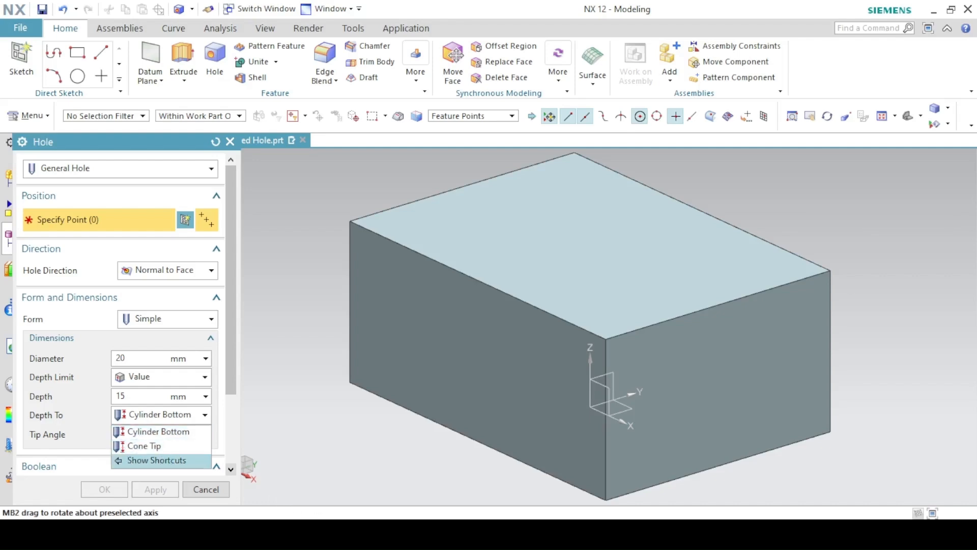
{"action": "left_click", "coordinate": [326, 534]}
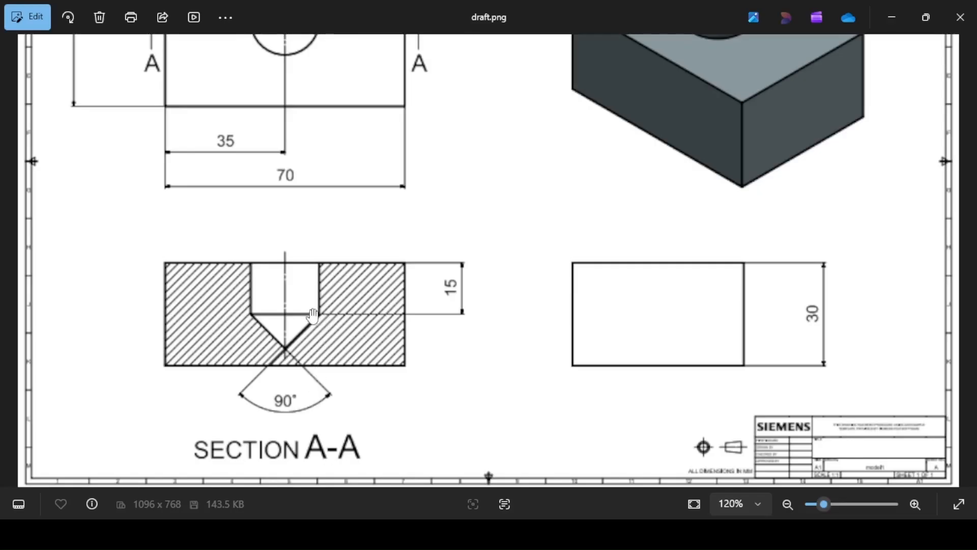
{"action": "left_click", "coordinate": [338, 533]}
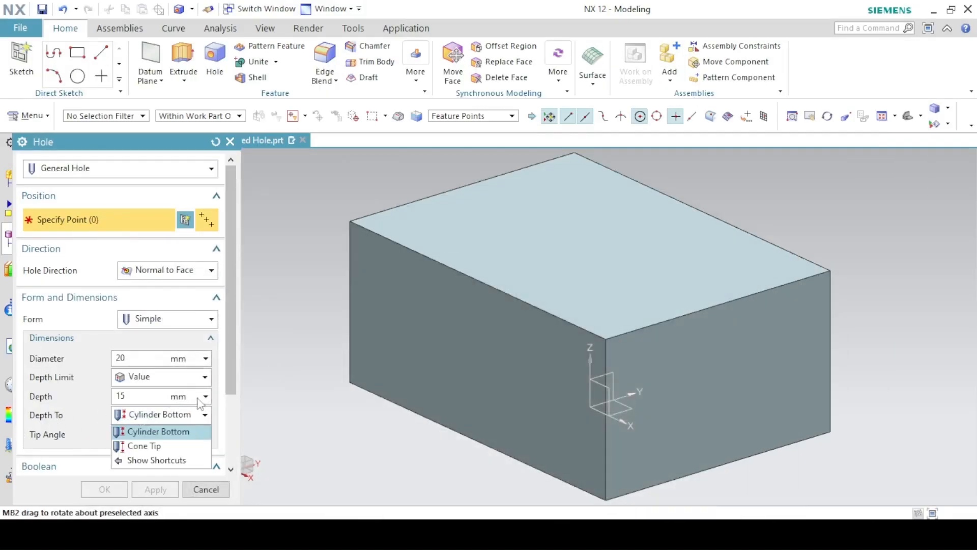
{"action": "left_click", "coordinate": [123, 432]}
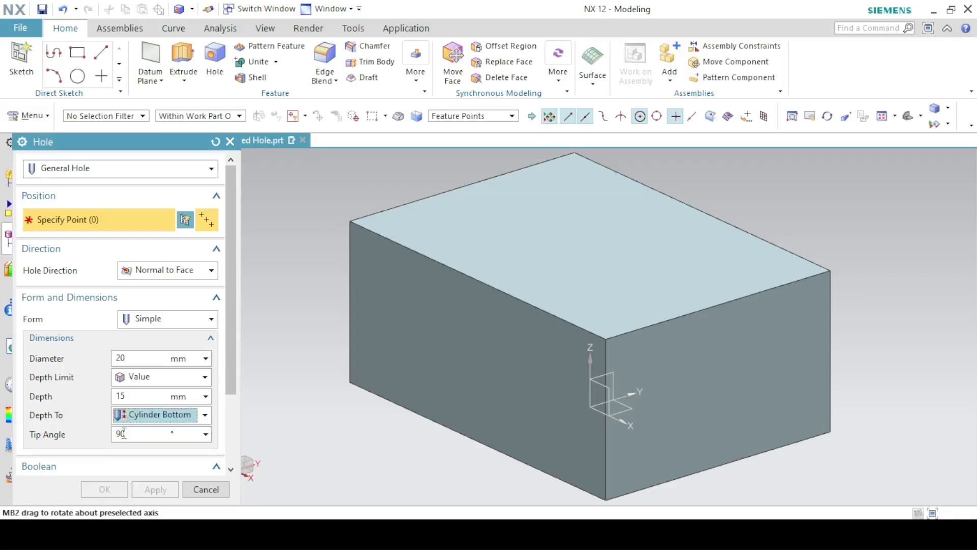
{"action": "left_click", "coordinate": [338, 534]}
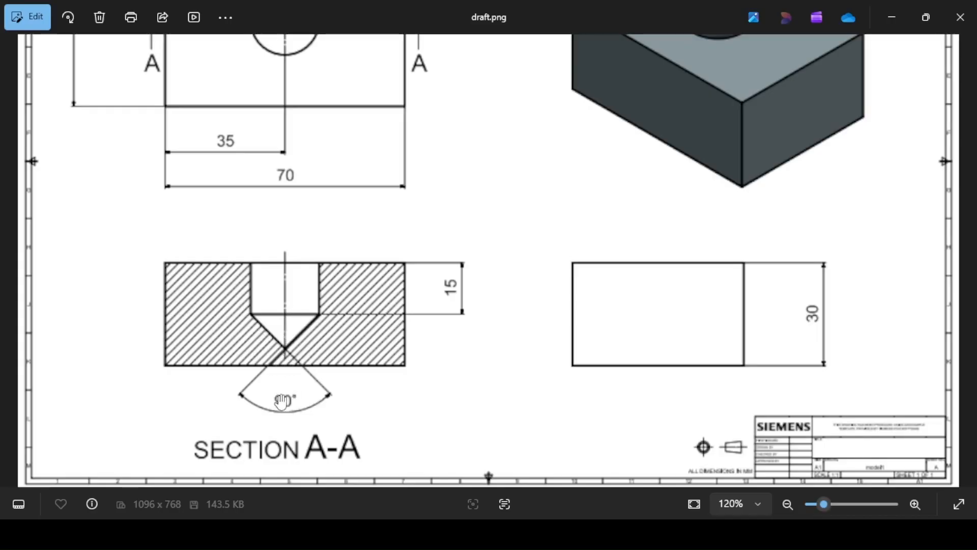
{"action": "left_click", "coordinate": [296, 535]}
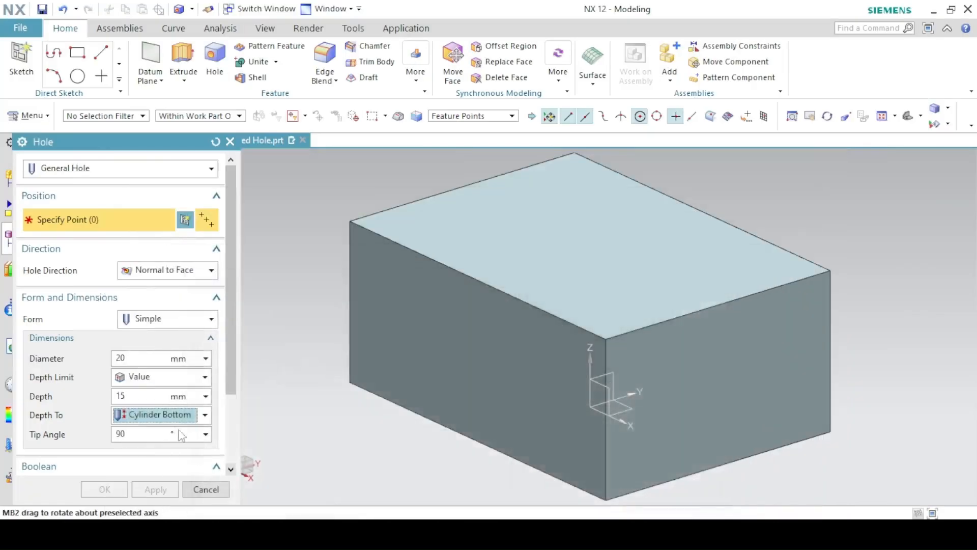
{"action": "left_click", "coordinate": [137, 435]}
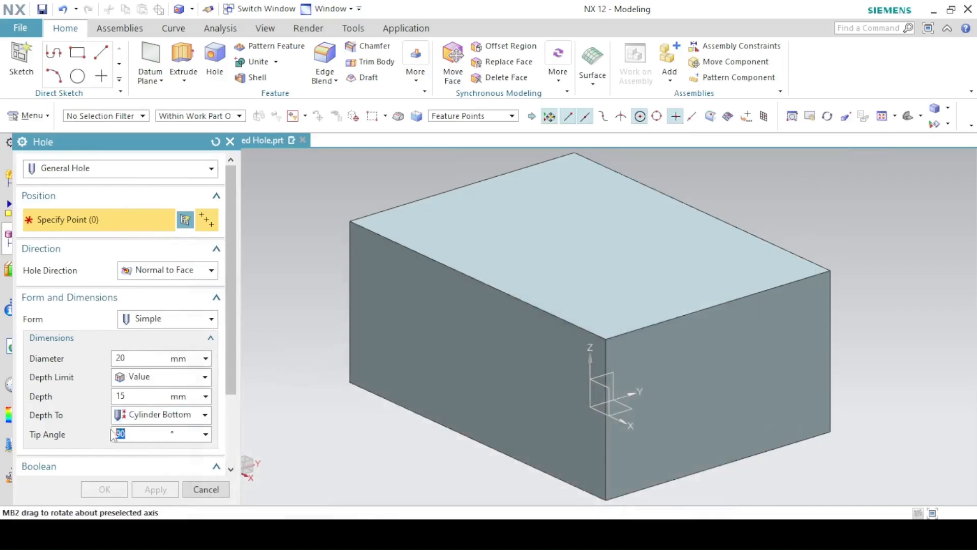
Sketch the hole's centre point on the block's top face, about 26 mm from the short edge and 28 mm from the long edge at the sketch origin
{"action": "left_click", "coordinate": [185, 220]}
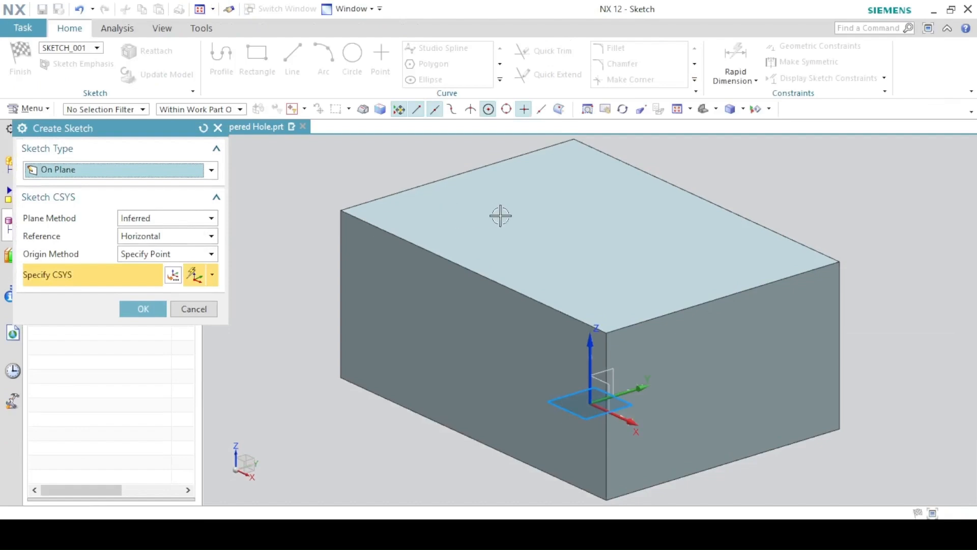
{"action": "left_click", "coordinate": [548, 213]}
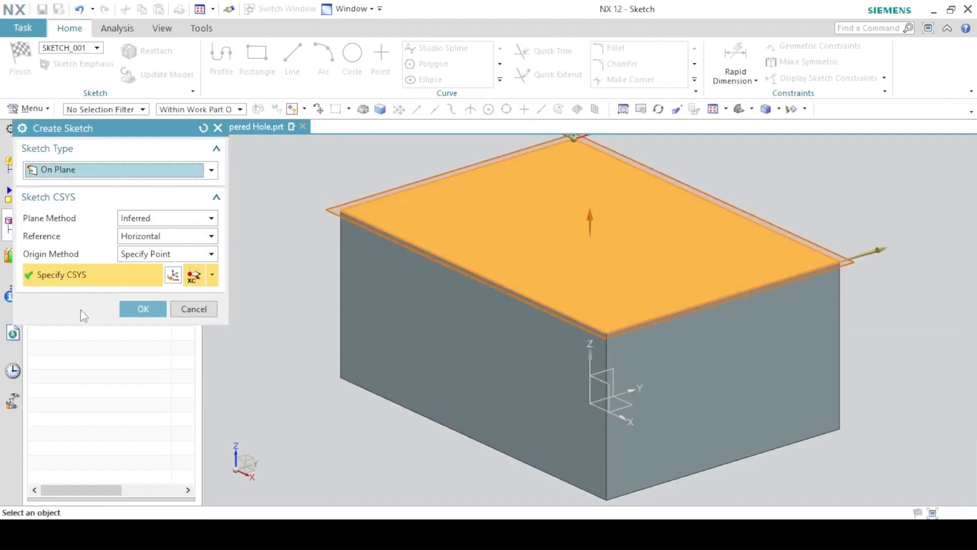
{"action": "left_click", "coordinate": [131, 310]}
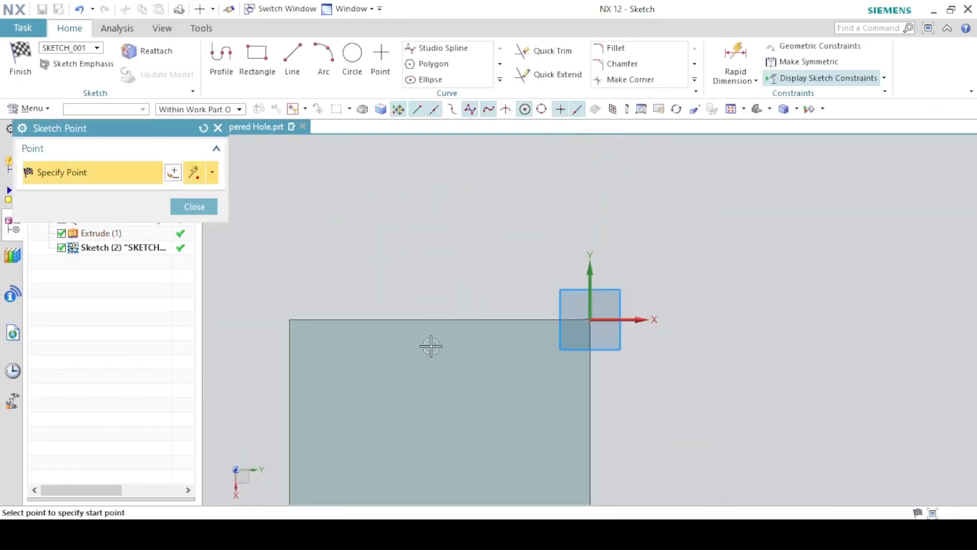
{"action": "mouse_move", "coordinate": [433, 359]}
{"action": "middle_mouse_down", "text": "shift"}
{"action": "mouse_move", "coordinate": [505, 210]}
{"action": "mouse_move", "coordinate": [545, 184]}
{"action": "middle_mouse_up", "text": "shift"}
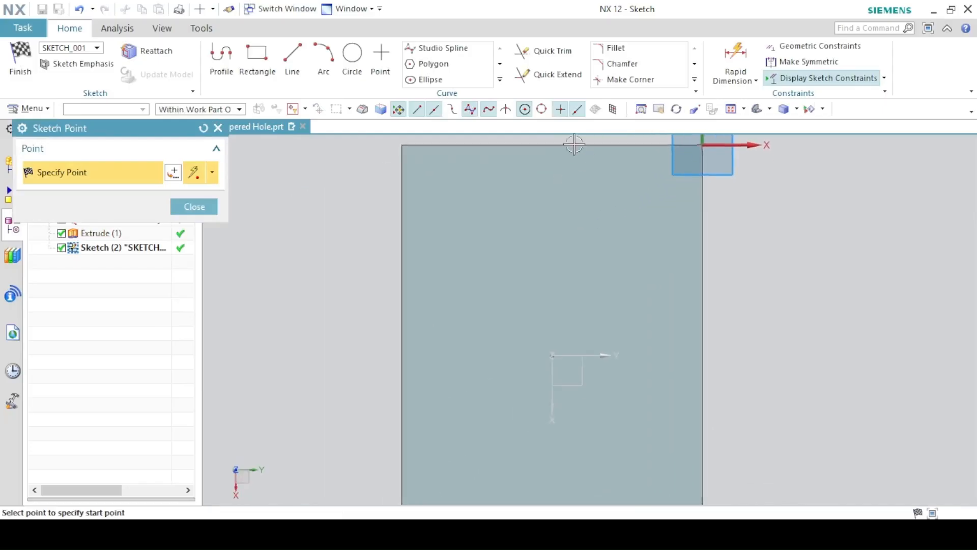
{"action": "scroll", "coordinate": [527, 180], "scroll_direction": "down", "scroll_amount": 2}
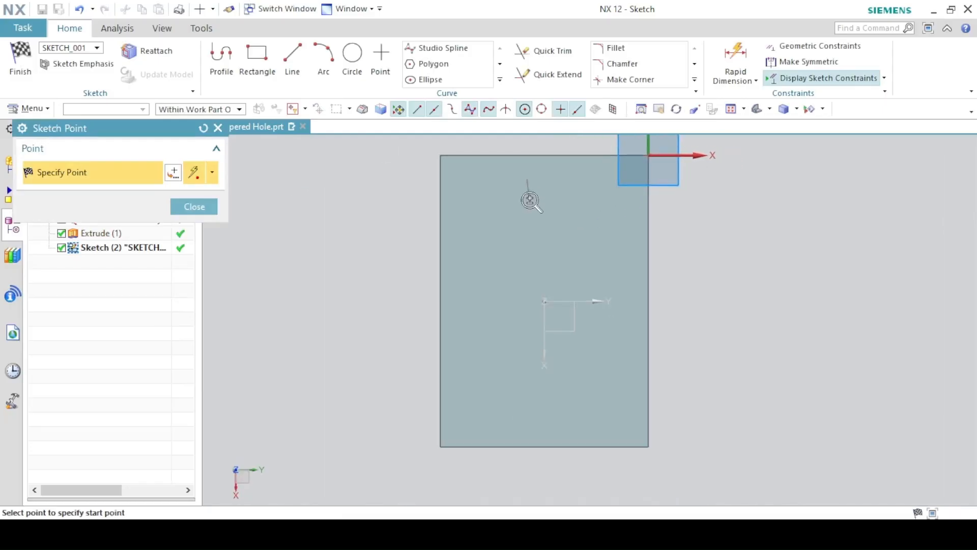
{"action": "left_click", "coordinate": [533, 262]}
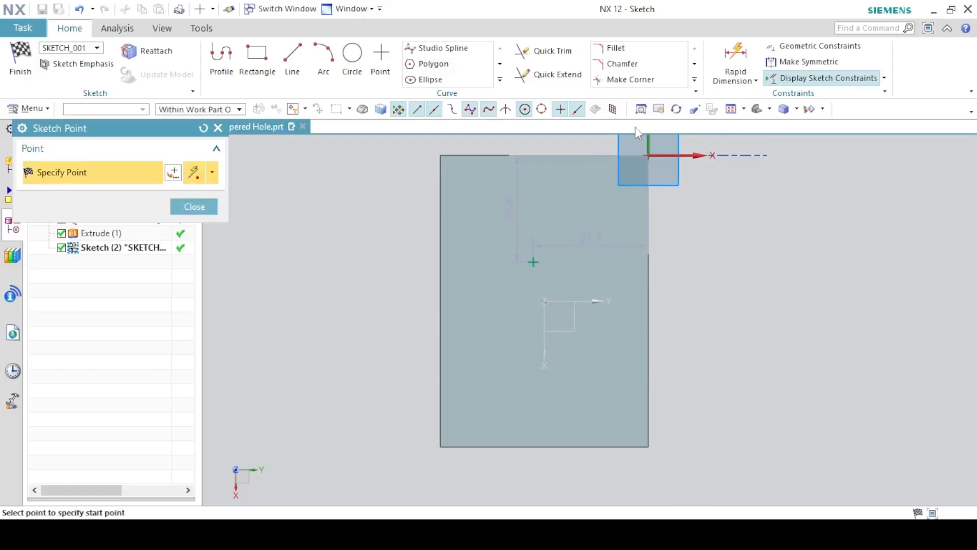
Check the hole position in the drawing and dimension the point 35 mm from the short edge through the sketch origin
{"action": "left_click", "coordinate": [736, 55]}
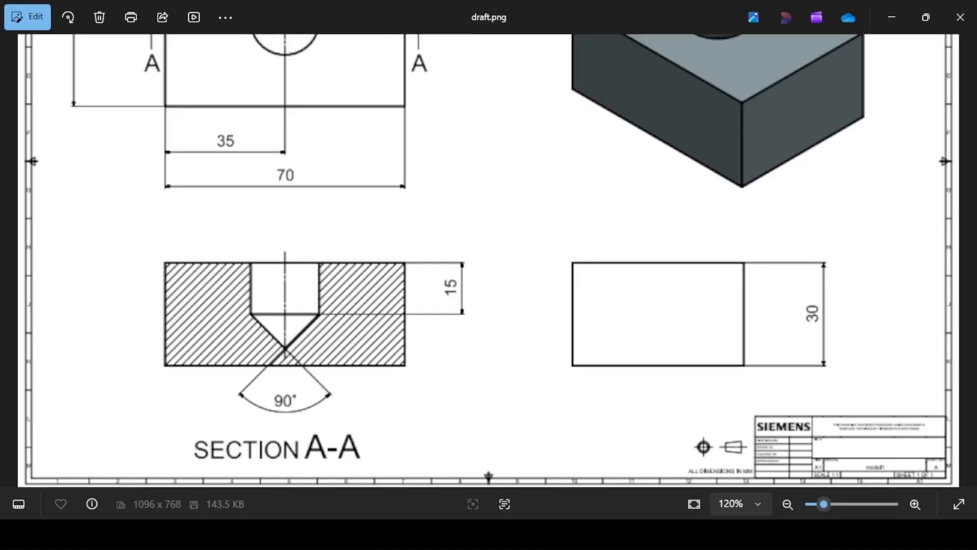
{"action": "scroll", "coordinate": [418, 253], "scroll_direction": "down", "scroll_amount": 4}
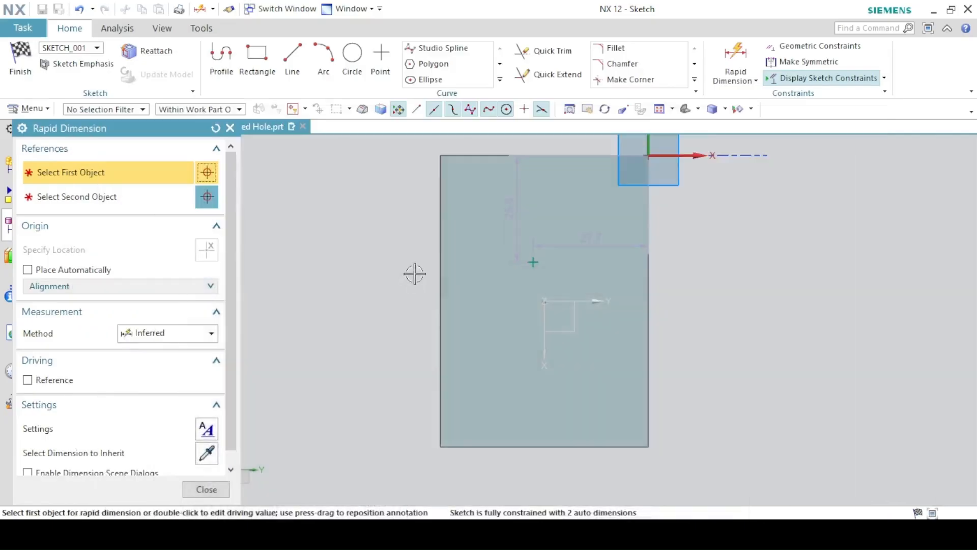
{"action": "left_click", "coordinate": [530, 263]}
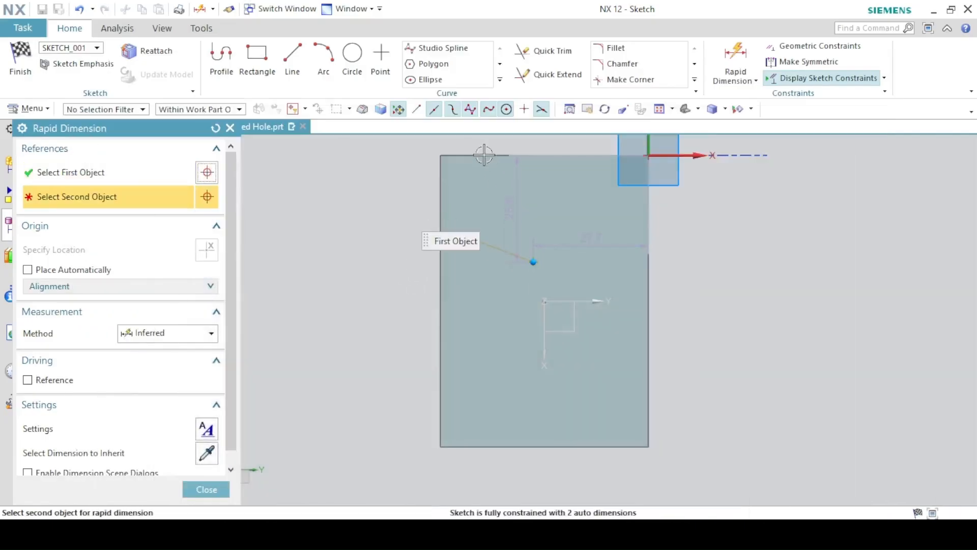
{"action": "left_click", "coordinate": [480, 154]}
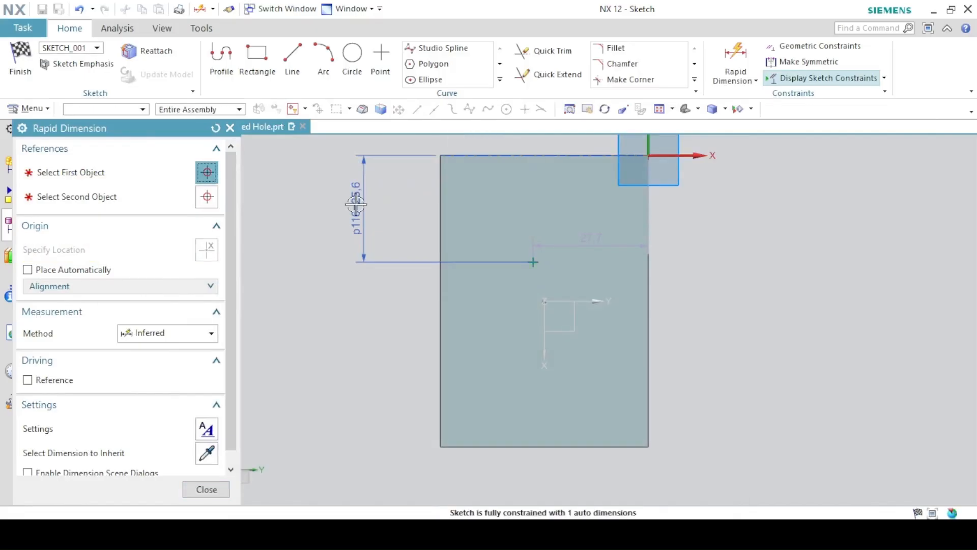
{"action": "left_click", "coordinate": [356, 204]}
{"action": "type", "text": "3"}
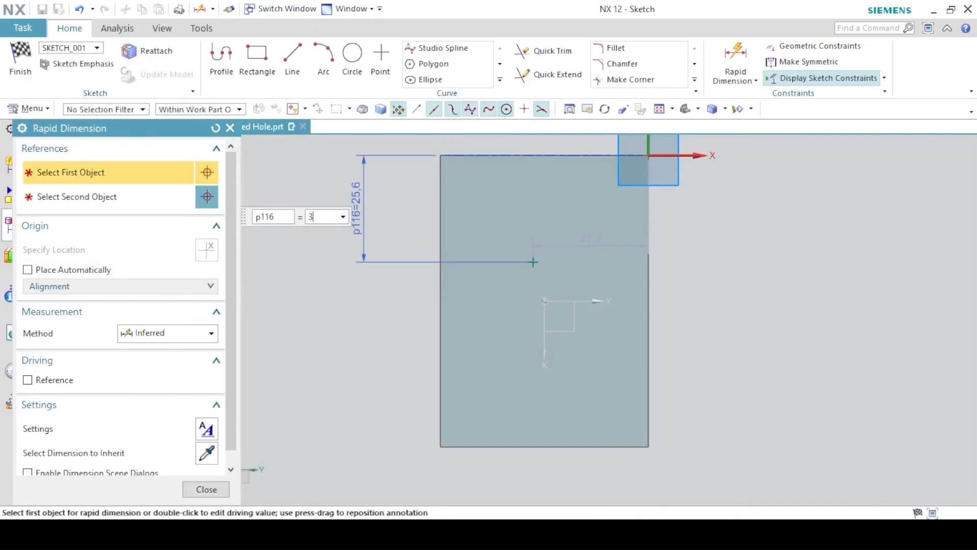
{"action": "type", "text": "5"}
{"action": "key", "text": "Return"}
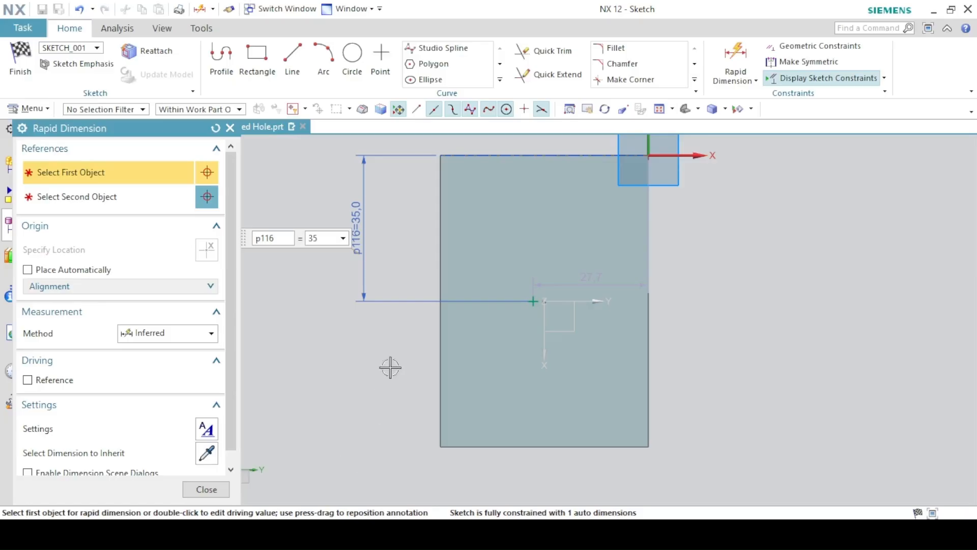
Dimension the hole's centre point 25 mm from the block's long edge through the sketch origin
{"action": "left_click", "coordinate": [533, 301]}
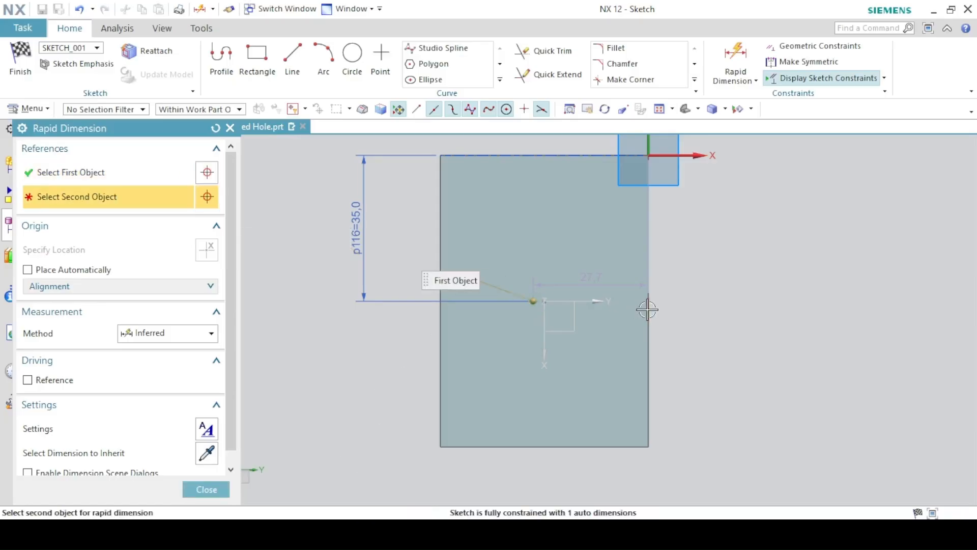
{"action": "left_click", "coordinate": [658, 325]}
{"action": "left_click", "coordinate": [619, 488]}
{"action": "left_click", "coordinate": [619, 487]}
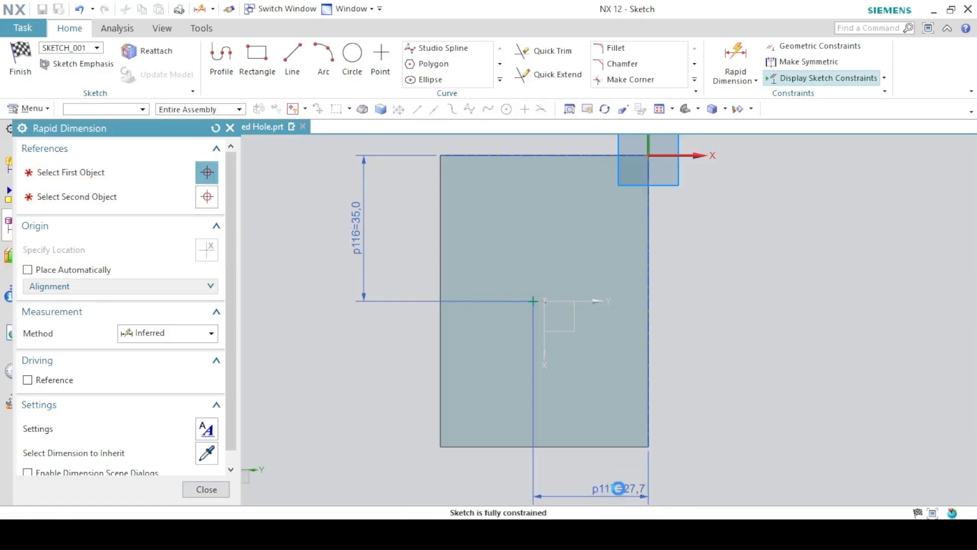
{"action": "type", "text": "25"}
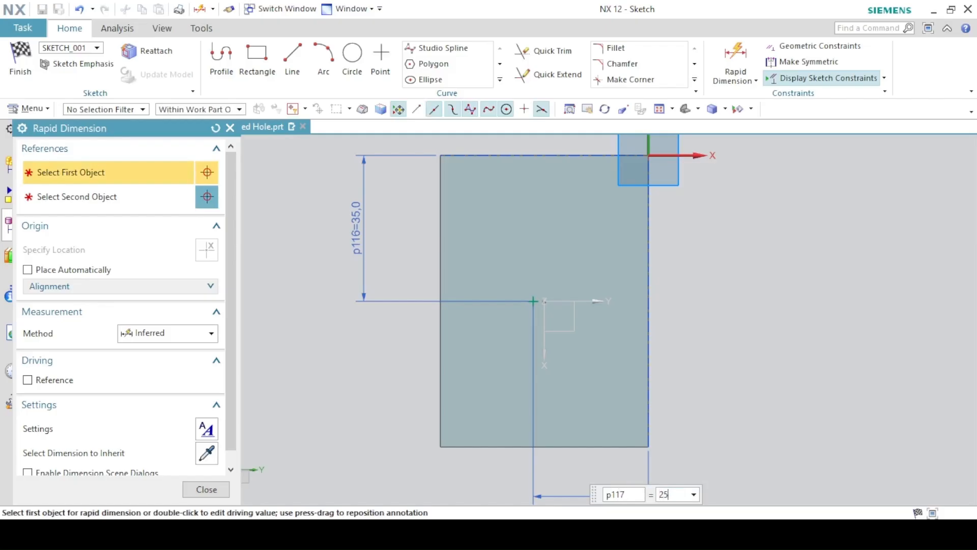
{"action": "key", "text": "Return"}
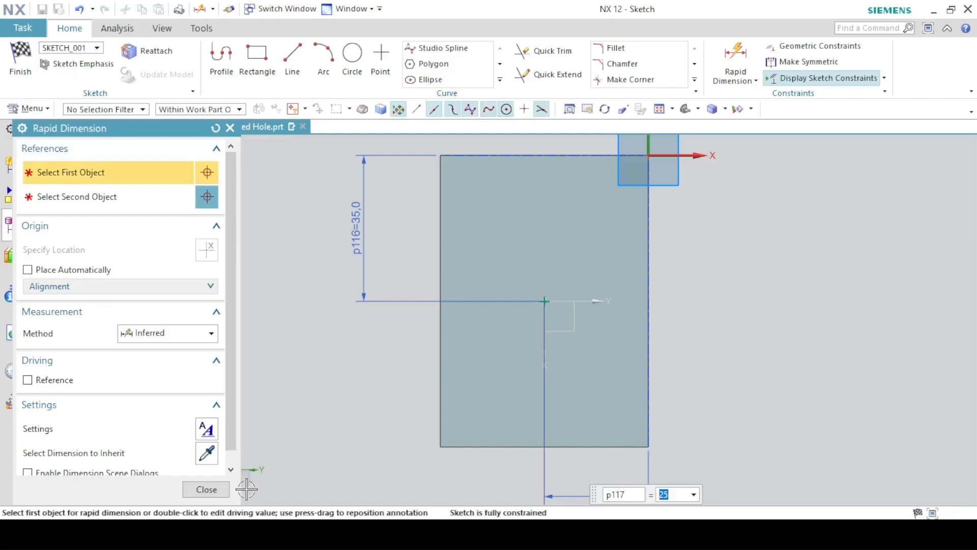
{"action": "left_click", "coordinate": [214, 489]}
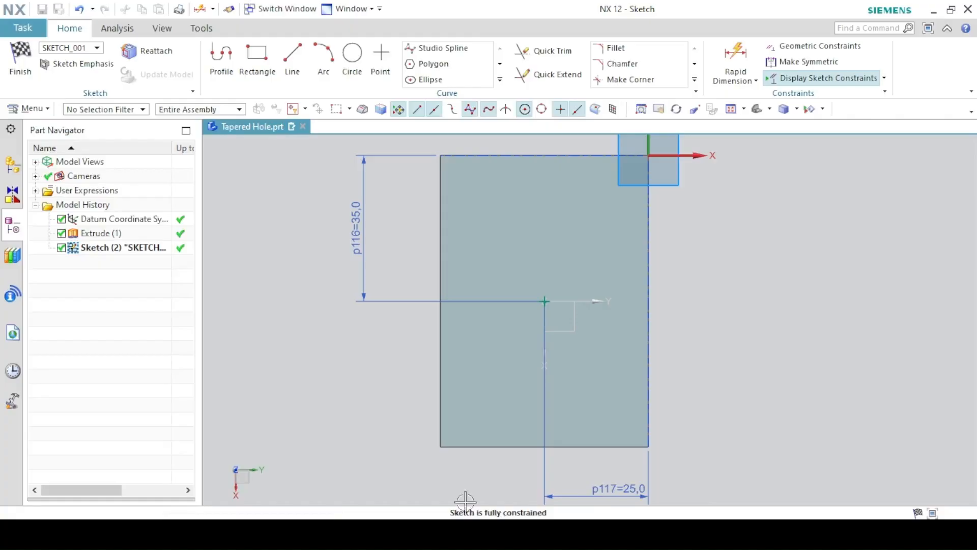
Finish the position sketch and create the simple blind hole in the block from the sketched point
{"action": "left_click", "coordinate": [10, 61]}
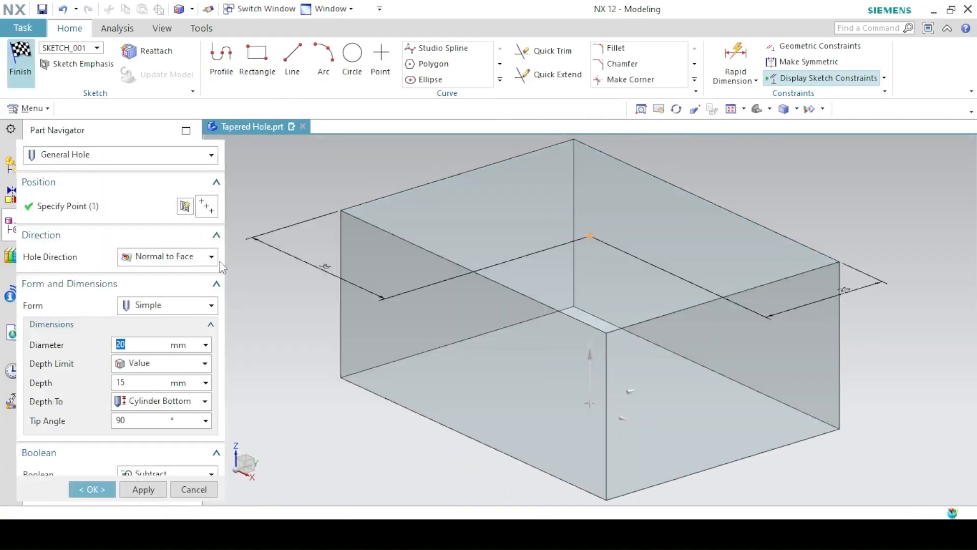
{"action": "middle_click_drag", "start_coordinate": [416, 341], "coordinate": [501, 302]}
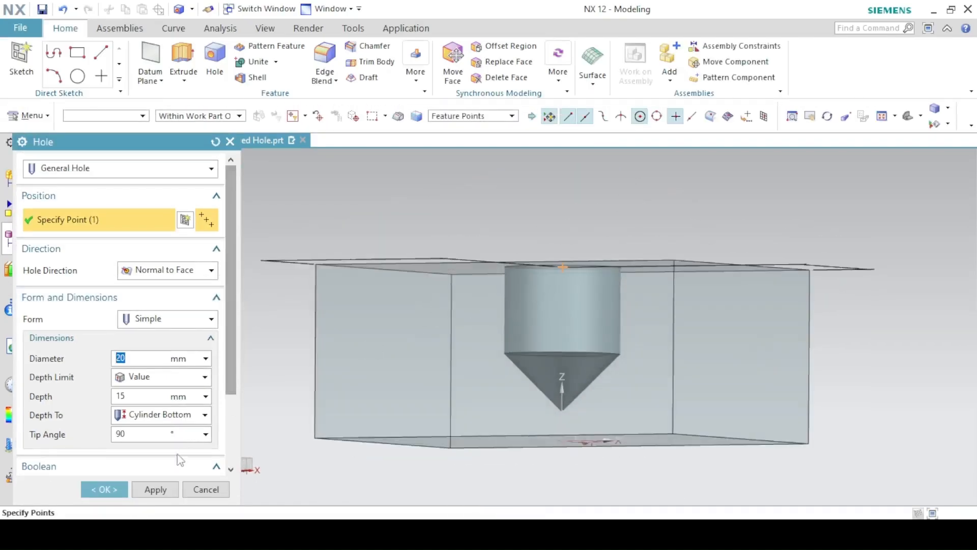
{"action": "left_click", "coordinate": [105, 489]}
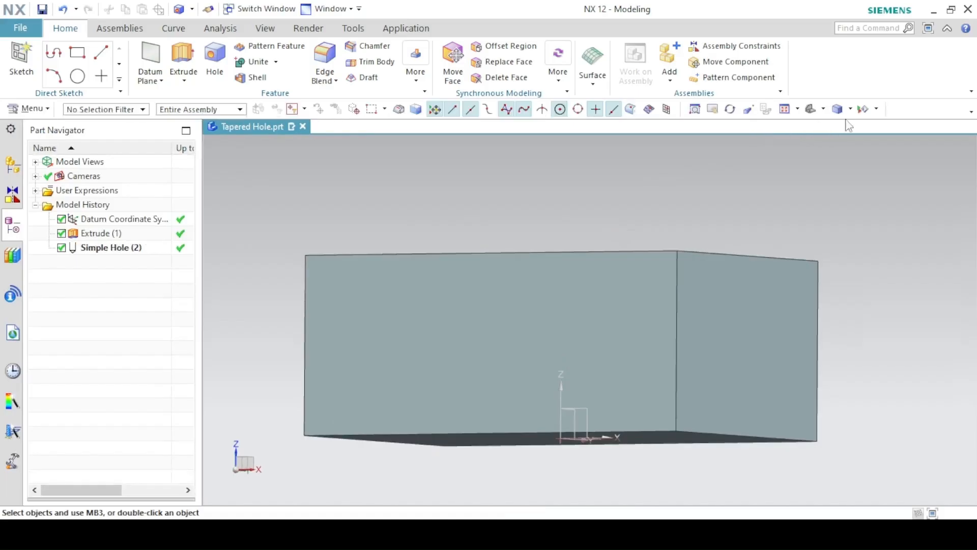
{"action": "left_click", "coordinate": [814, 112]}
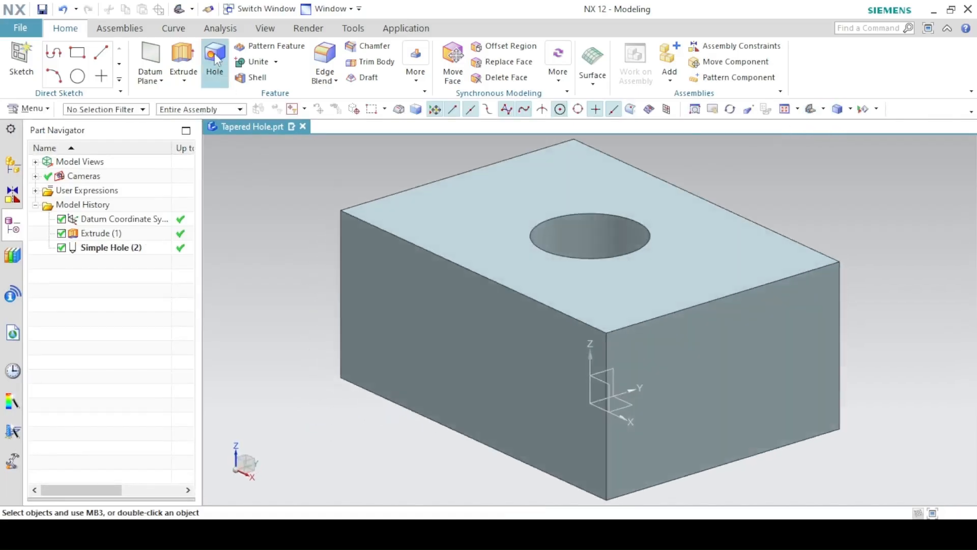
Section the block through the hole with a single absolute Y plane at zero offset and check the cut profile from the front
{"action": "left_click", "coordinate": [264, 28]}
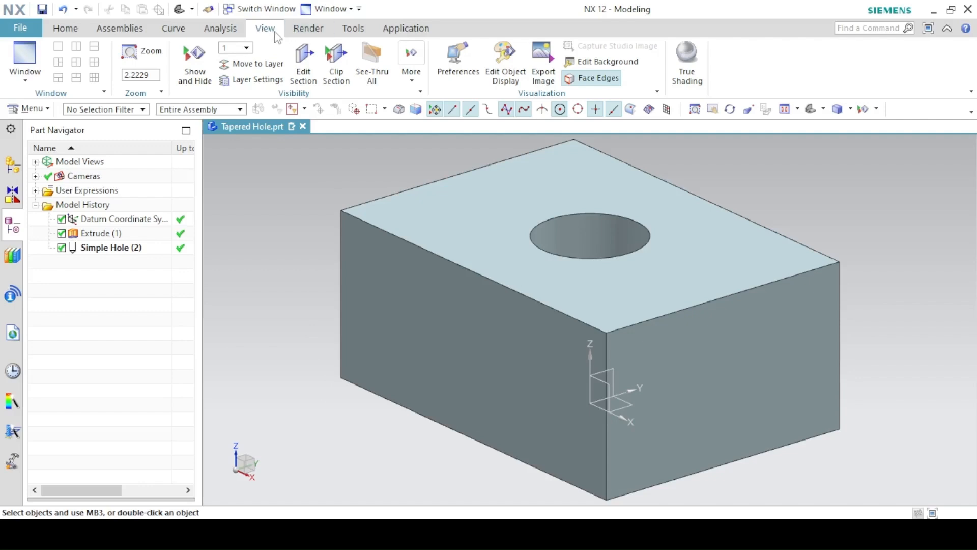
{"action": "left_click", "coordinate": [304, 63]}
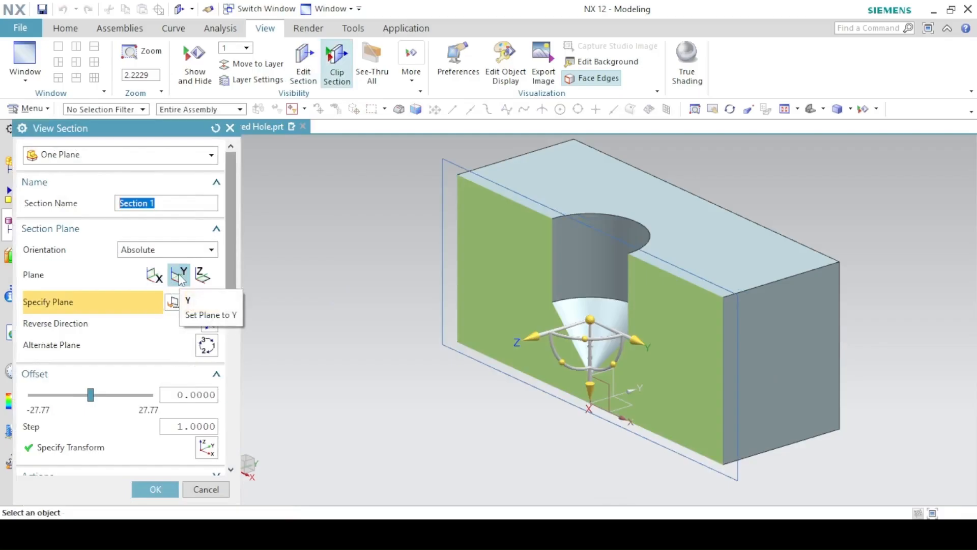
{"action": "left_click", "coordinate": [155, 489]}
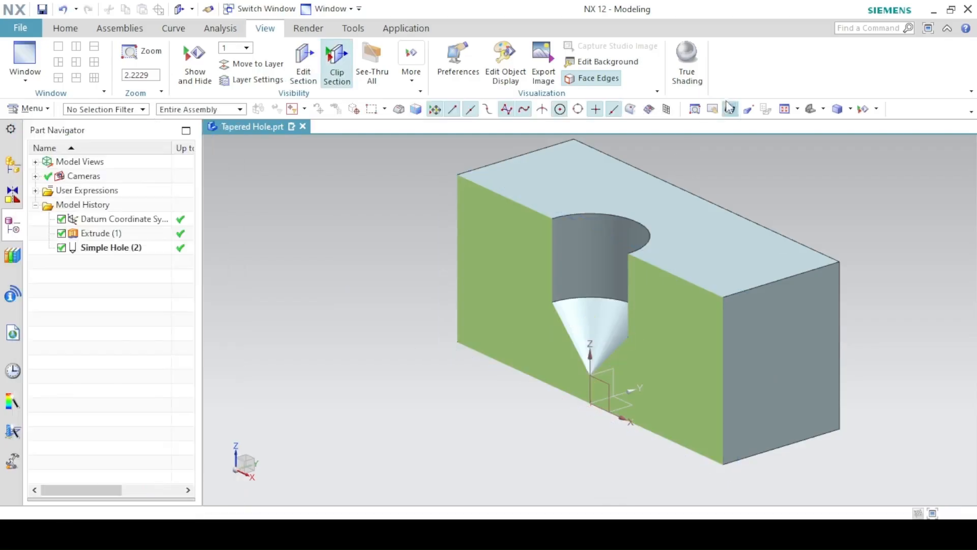
{"action": "left_click", "coordinate": [810, 109]}
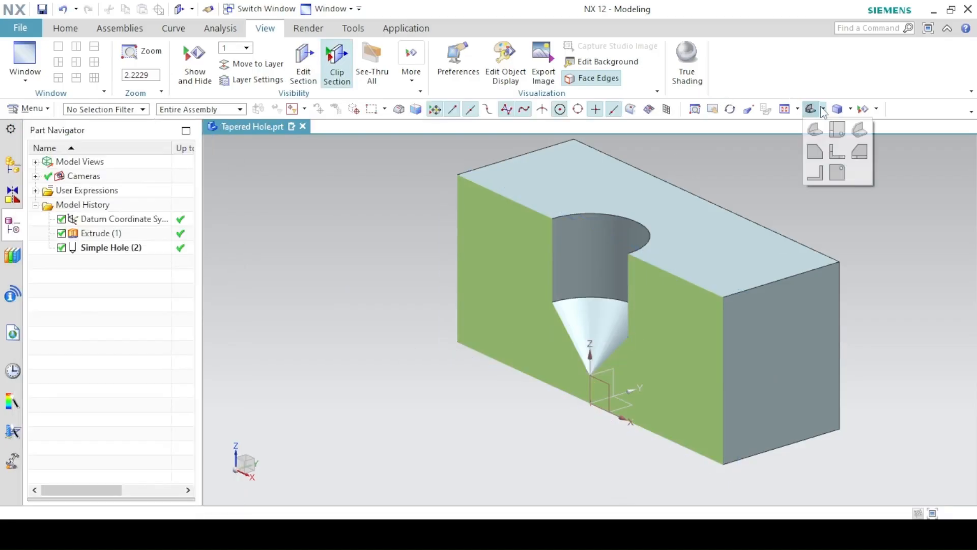
{"action": "left_click", "coordinate": [838, 152]}
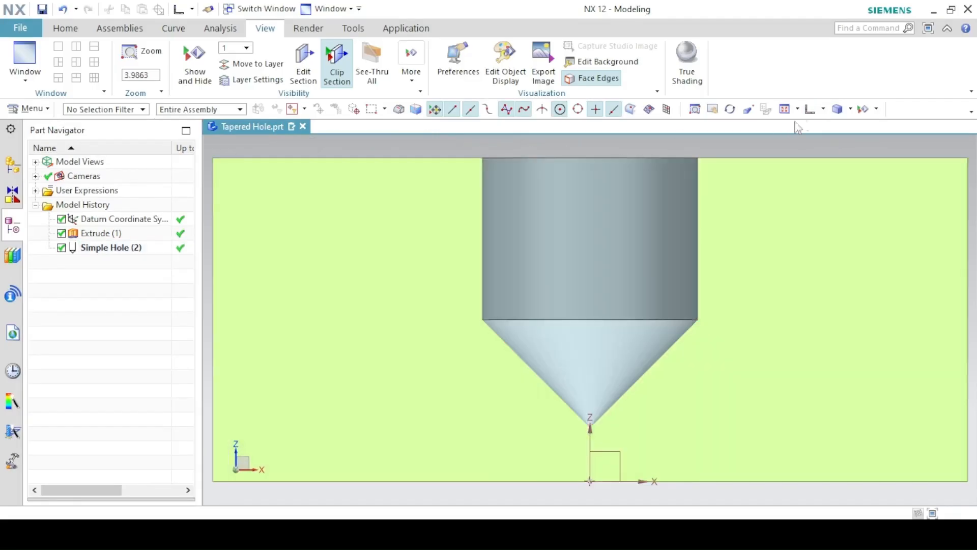
{"action": "left_click", "coordinate": [822, 108]}
{"action": "left_click", "coordinate": [816, 128]}
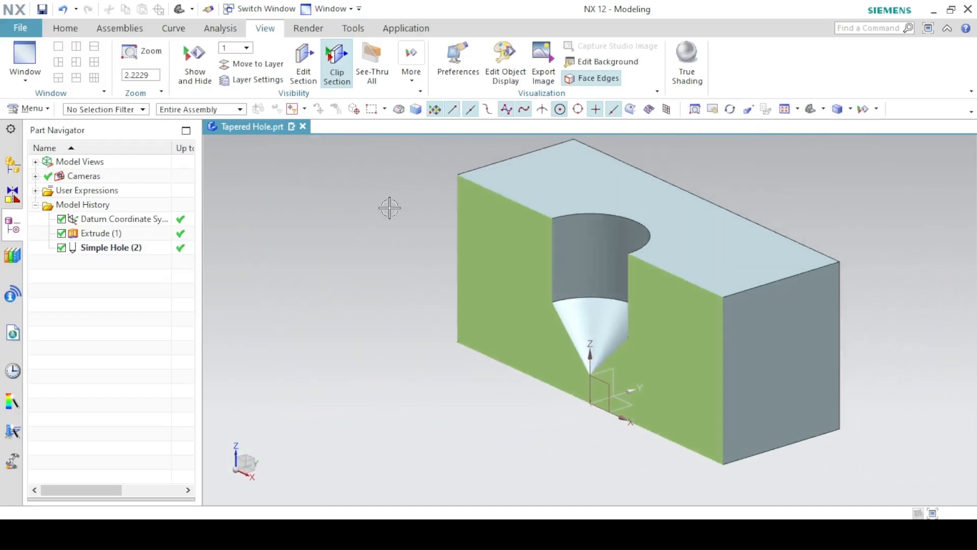
{"action": "left_click", "coordinate": [66, 28]}
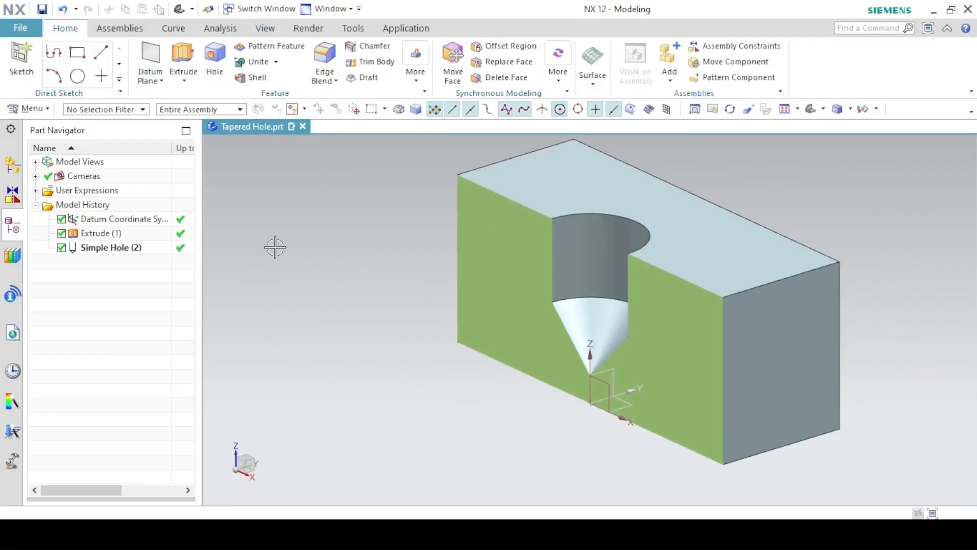